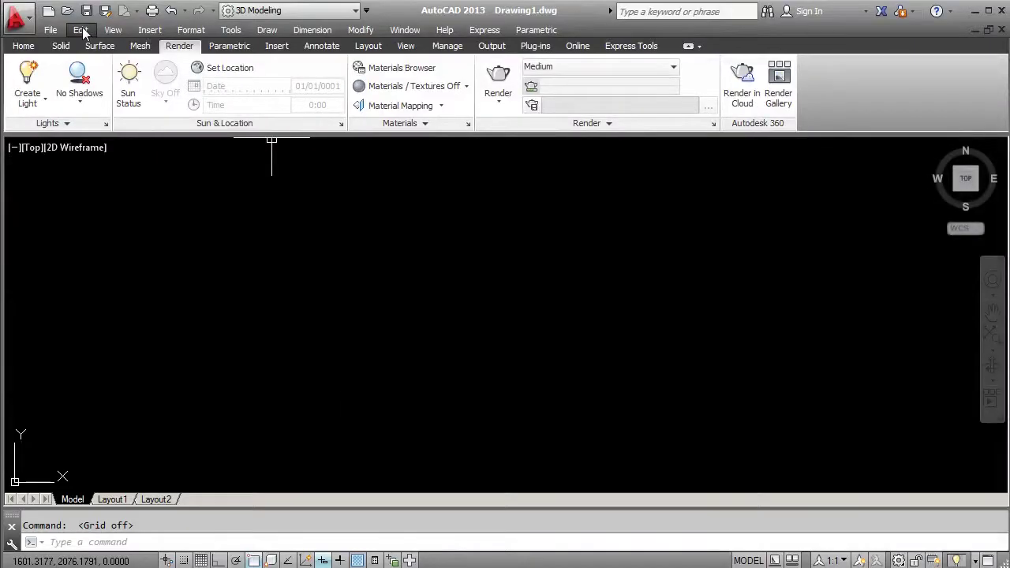
Paste the wrench photo as an image via Paste Special and zoom to its extents.
{"action": "left_click", "coordinate": [81, 30]}
{"action": "left_click", "coordinate": [131, 218]}
{"action": "left_click", "coordinate": [458, 275]}
{"action": "key", "text": "Return"}
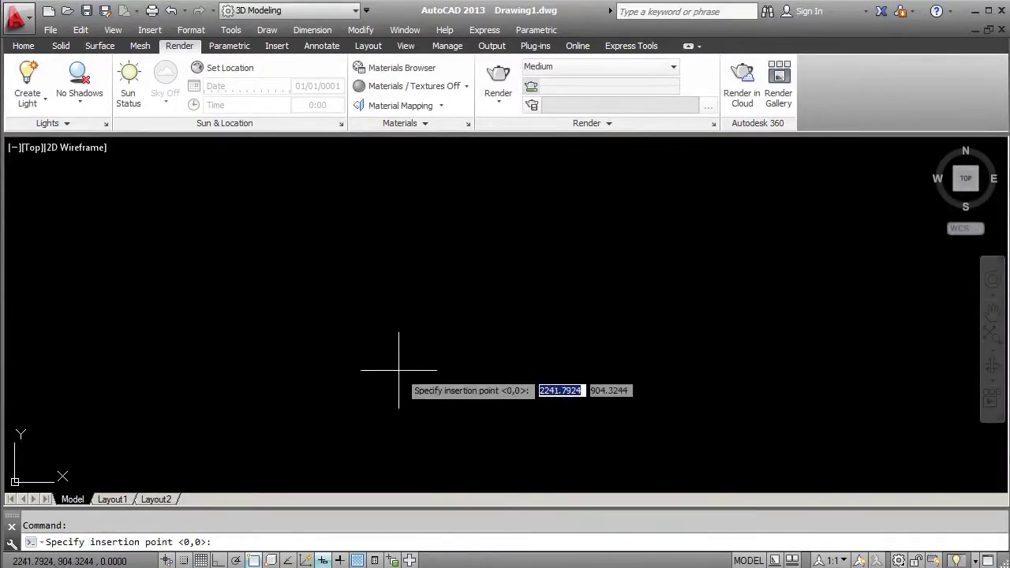
{"action": "key", "text": "Return"}
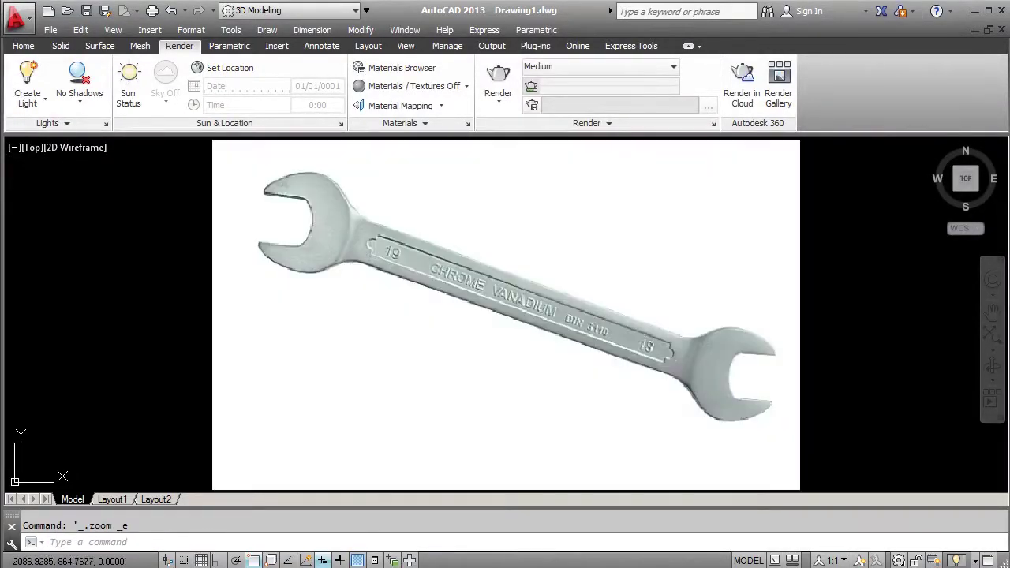
In Layer Properties, create layer 'contorno' with colour red and 0.30 mm lineweight.
{"action": "left_click", "coordinate": [861, 79]}
{"action": "left_click", "coordinate": [511, 123]}
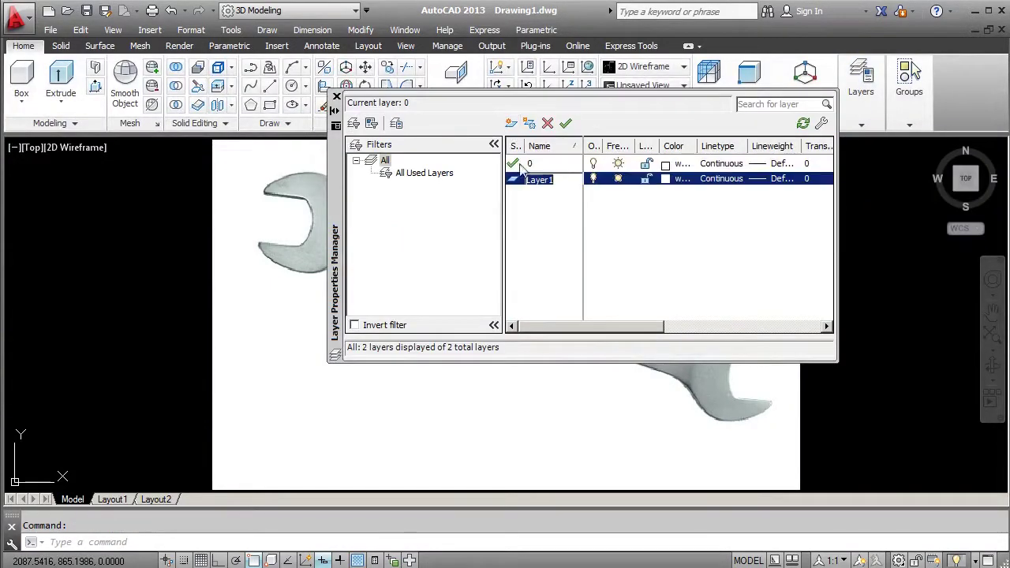
{"action": "type", "text": "contorno"}
{"action": "left_click", "coordinate": [675, 178]}
{"action": "left_click", "coordinate": [568, 433]}
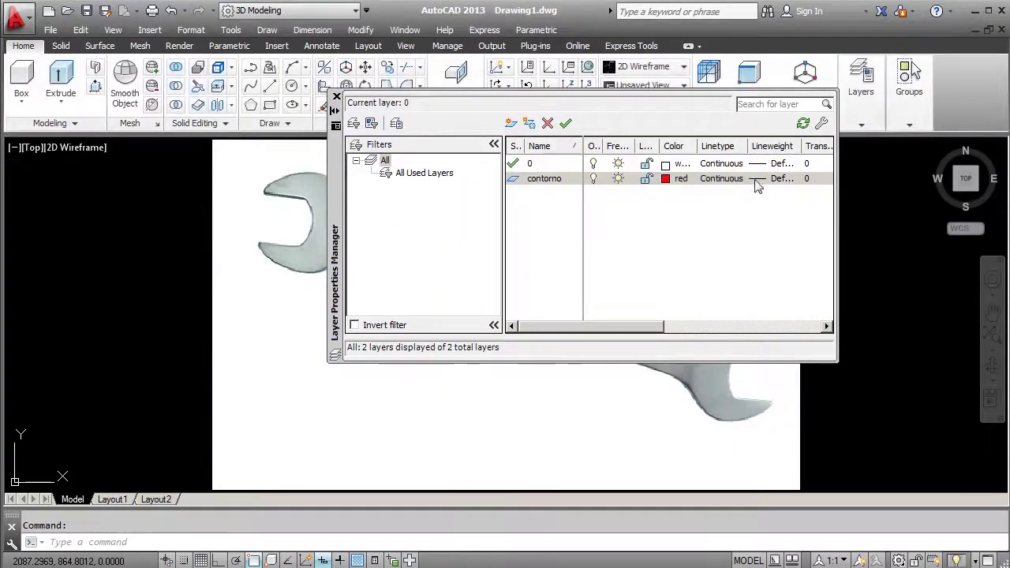
{"action": "left_click", "coordinate": [774, 179]}
{"action": "left_click", "coordinate": [584, 338]}
{"action": "left_click", "coordinate": [567, 354]}
{"action": "left_click", "coordinate": [336, 96]}
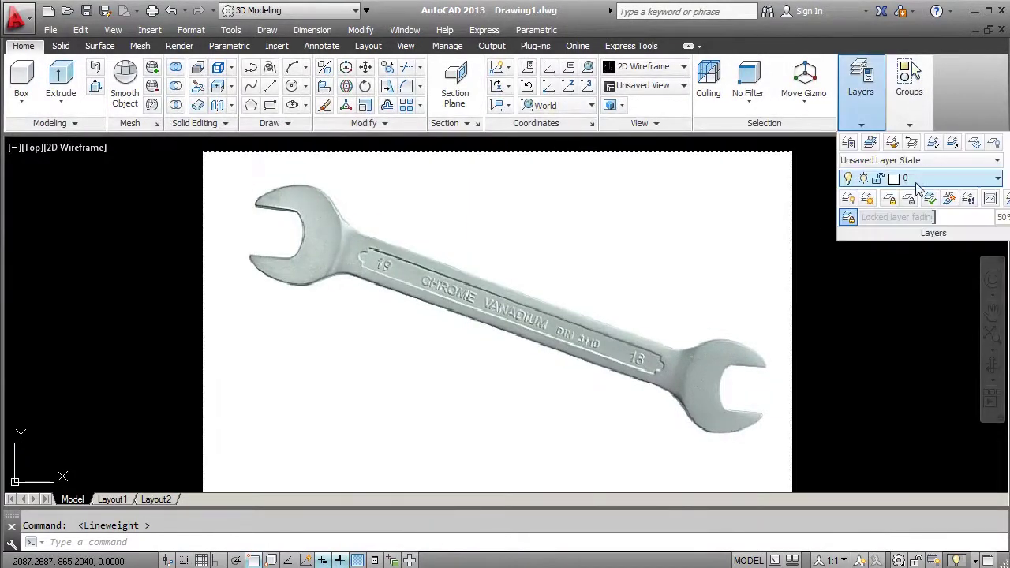
Draw a temporary line along the handle's lower edge.
{"action": "left_click", "coordinate": [251, 67]}
{"action": "scroll", "coordinate": [353, 273], "scroll_direction": "up", "scroll_amount": 5}
{"action": "left_click", "coordinate": [353, 274]}
{"action": "scroll", "coordinate": [353, 274], "scroll_direction": "down", "scroll_amount": 3}
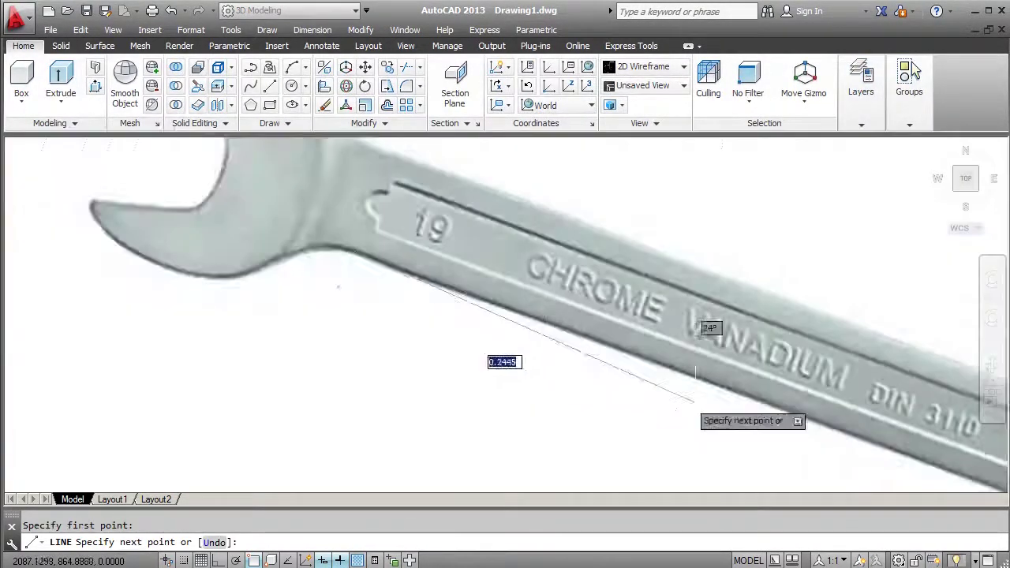
{"action": "scroll", "coordinate": [839, 394], "scroll_direction": "up", "scroll_amount": 4}
{"action": "left_click", "coordinate": [839, 395]}
{"action": "scroll", "coordinate": [387, 270], "scroll_direction": "down", "scroll_amount": 5}
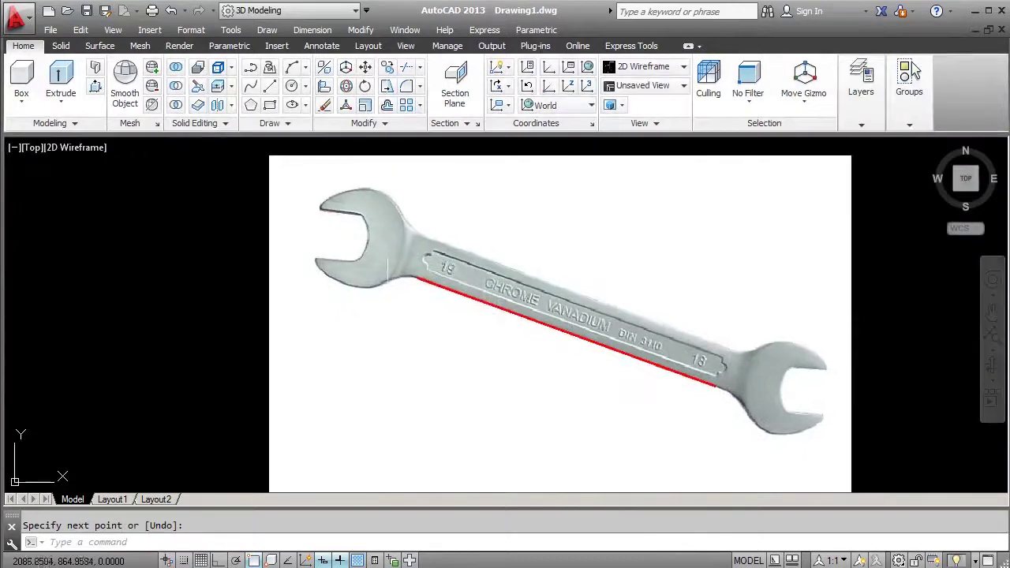
Rotate the photo and line by reference to horizontal, with Ortho on.
{"action": "left_click", "coordinate": [776, 413]}
{"action": "left_click", "coordinate": [423, 298]}
{"action": "left_click", "coordinate": [418, 278]}
{"action": "scroll", "coordinate": [417, 279], "scroll_direction": "up", "scroll_amount": 4}
{"action": "scroll", "coordinate": [489, 316], "scroll_direction": "down", "scroll_amount": 2}
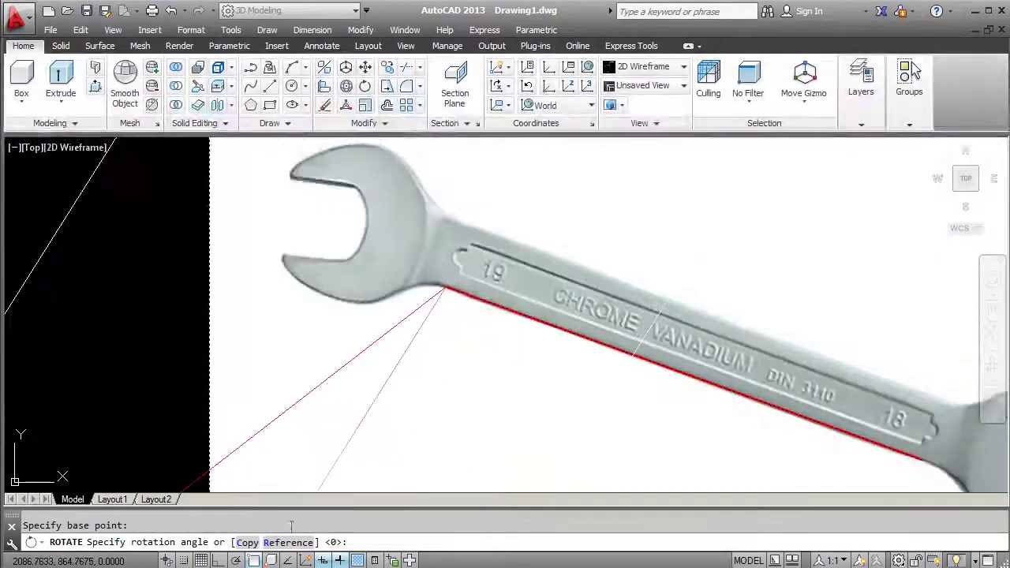
{"action": "left_click", "coordinate": [921, 458]}
{"action": "scroll", "coordinate": [658, 369], "scroll_direction": "down", "scroll_amount": 4}
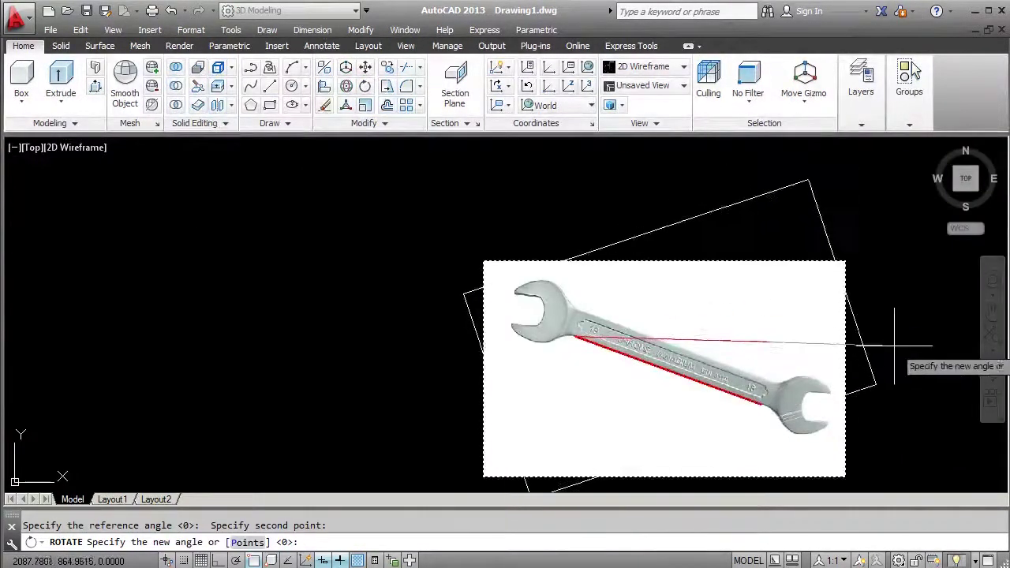
{"action": "scroll", "coordinate": [748, 332], "scroll_direction": "up", "scroll_amount": 4}
{"action": "key", "text": "F8"}
{"action": "left_click", "coordinate": [693, 364]}
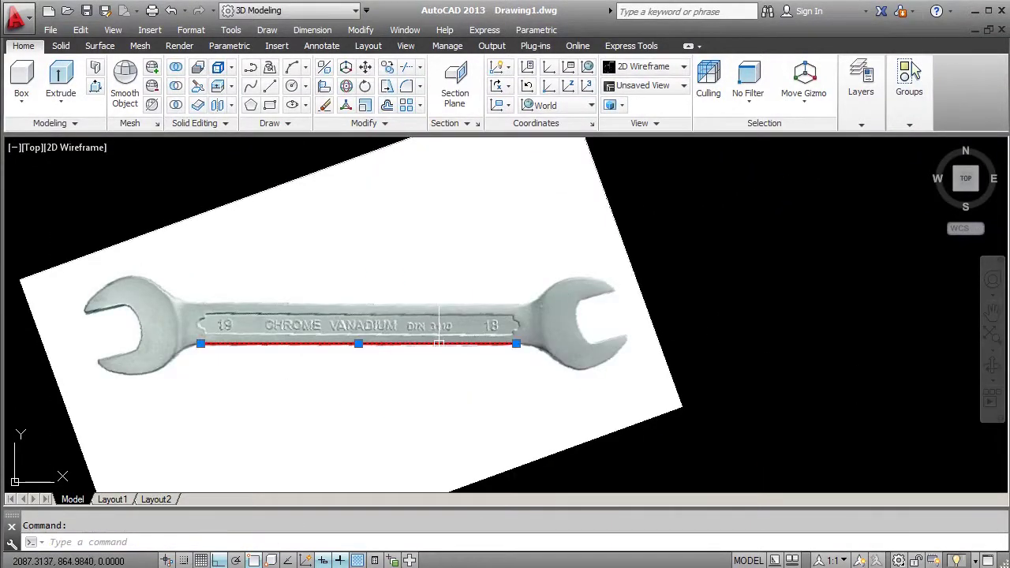
{"action": "scroll", "coordinate": [253, 323], "scroll_direction": "up", "scroll_amount": 4}
{"action": "scroll", "coordinate": [749, 337], "scroll_direction": "down", "scroll_amount": 2}
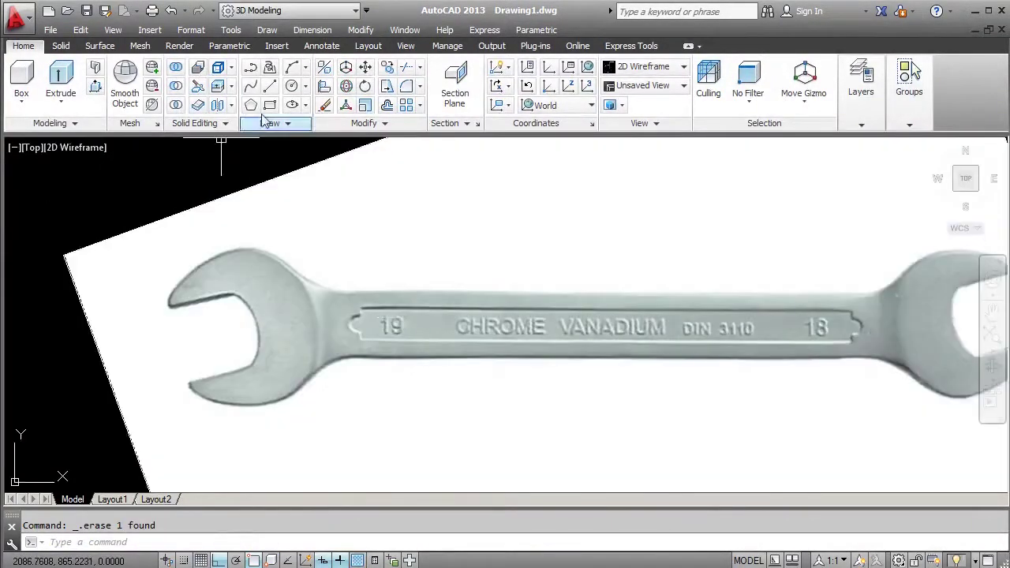
Start a polyline at the left jaw's inner edge and switch it to arc mode.
{"action": "left_click", "coordinate": [250, 68]}
{"action": "scroll", "coordinate": [270, 271], "scroll_direction": "up", "scroll_amount": 4}
{"action": "scroll", "coordinate": [427, 271], "scroll_direction": "up", "scroll_amount": 2}
{"action": "left_click", "coordinate": [426, 271]}
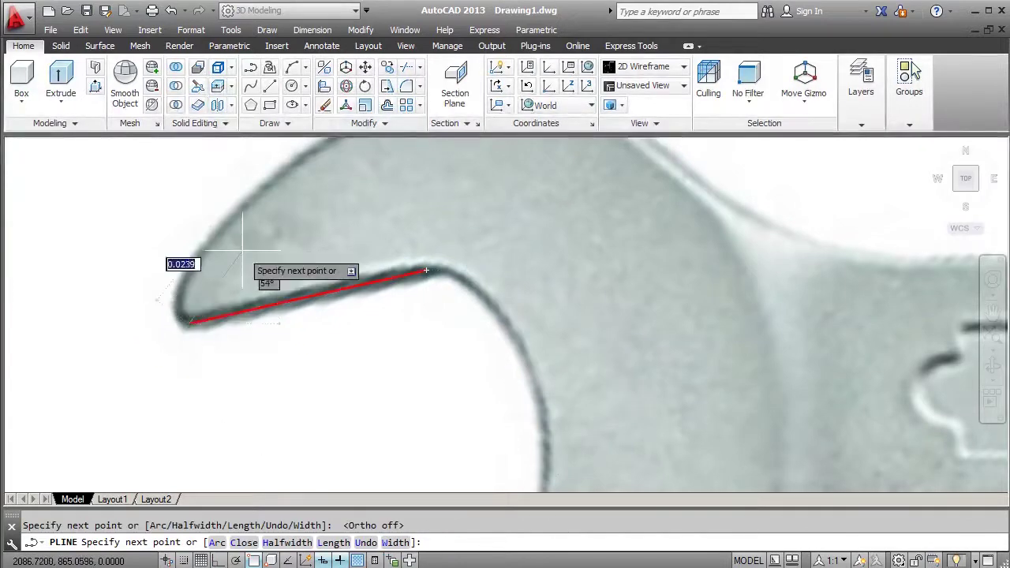
{"action": "scroll", "coordinate": [243, 253], "scroll_direction": "down", "scroll_amount": 2}
{"action": "type", "text": "a"}
{"action": "key", "text": "Return"}
Trace arcs around the left jaw outline using the Second pt option.
{"action": "scroll", "coordinate": [215, 258], "scroll_direction": "up", "scroll_amount": 6}
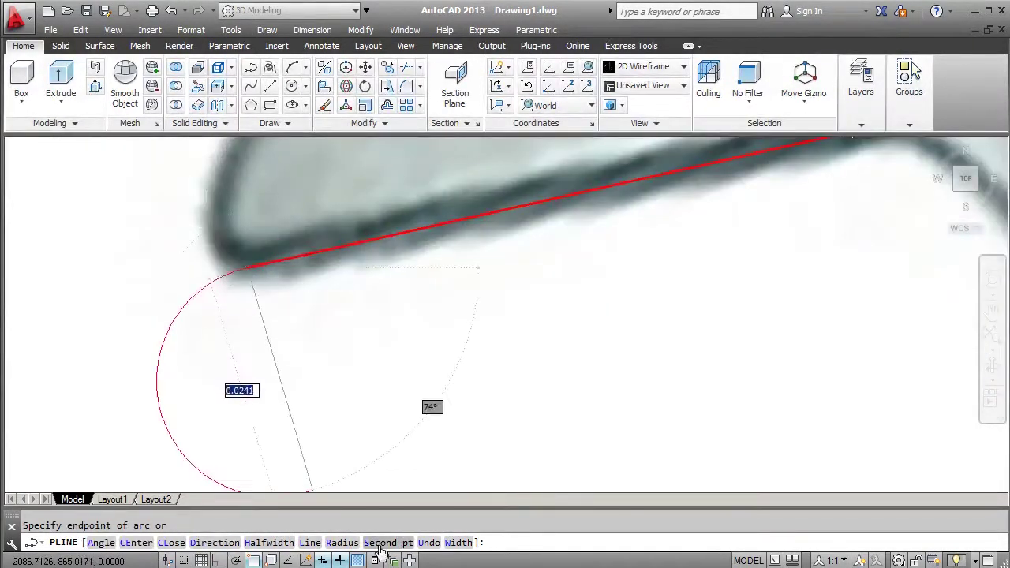
{"action": "left_click", "coordinate": [388, 542]}
{"action": "scroll", "coordinate": [185, 296], "scroll_direction": "down", "scroll_amount": 3}
{"action": "scroll", "coordinate": [395, 320], "scroll_direction": "up", "scroll_amount": 5}
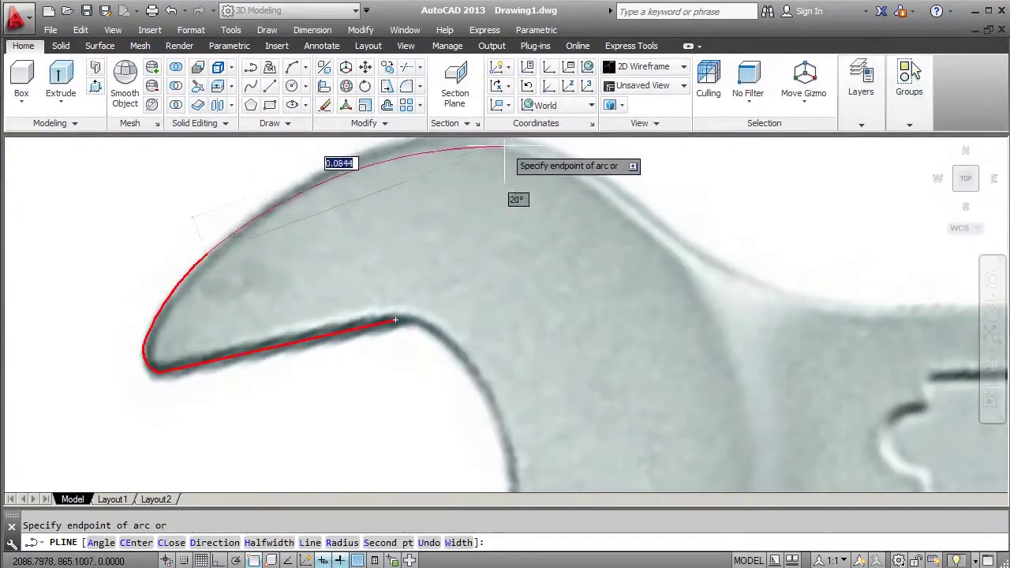
{"action": "middle_click_drag", "start_coordinate": [505, 146], "coordinate": [459, 198]}
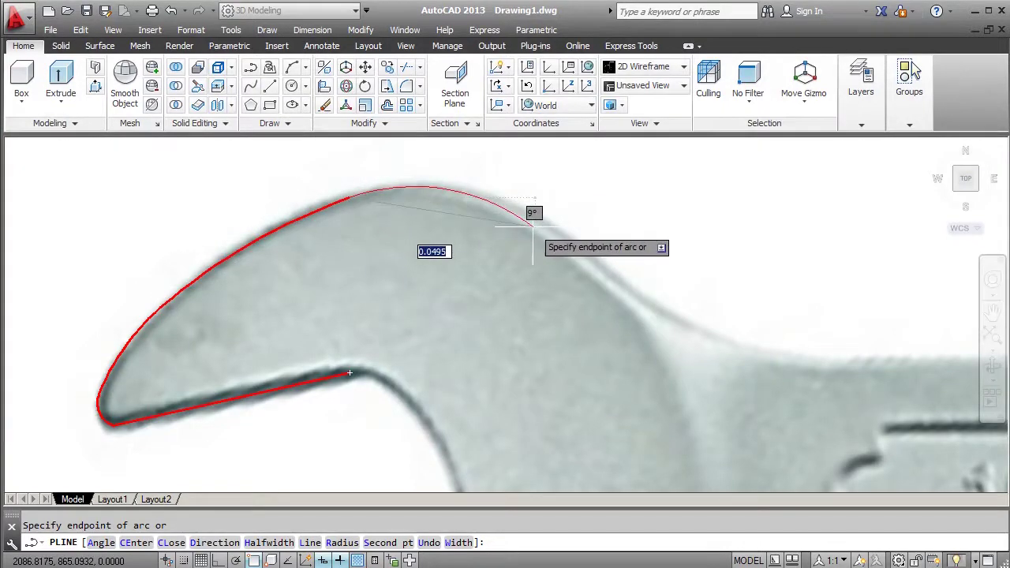
{"action": "scroll", "coordinate": [577, 237], "scroll_direction": "down", "scroll_amount": 2}
{"action": "scroll", "coordinate": [586, 340], "scroll_direction": "down", "scroll_amount": 2}
{"action": "scroll", "coordinate": [624, 395], "scroll_direction": "up", "scroll_amount": 5}
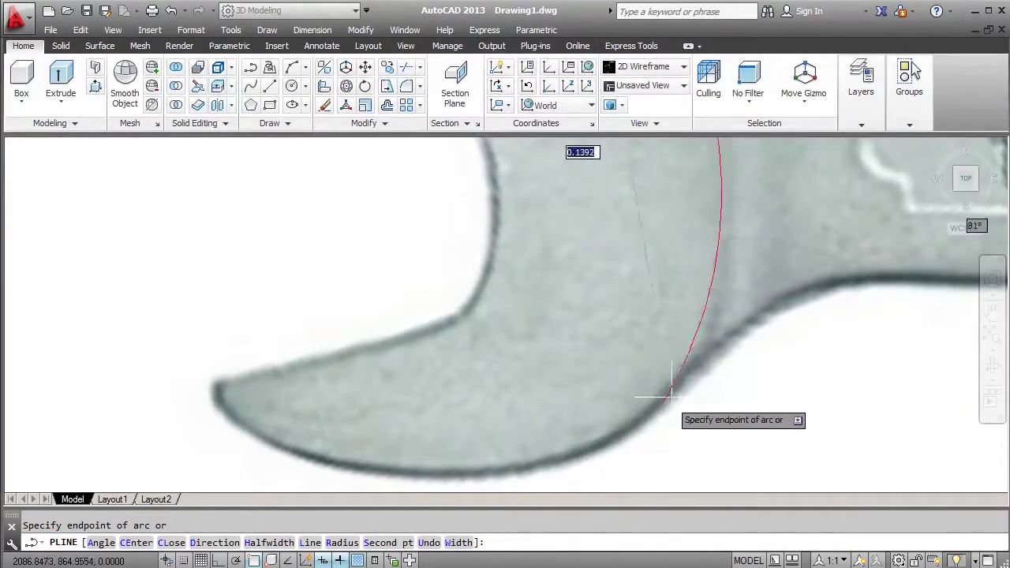
{"action": "scroll", "coordinate": [209, 386], "scroll_direction": "up", "scroll_amount": 2}
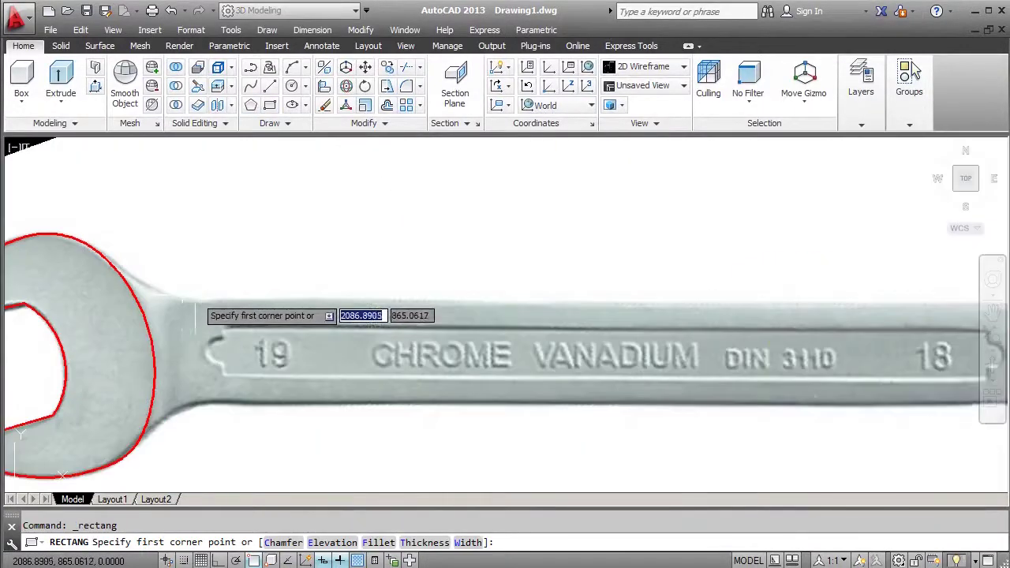
Draw rectangles around the handle and the lettering panel, redoing a misplaced one.
{"action": "left_click", "coordinate": [198, 301]}
{"action": "left_click", "coordinate": [640, 401]}
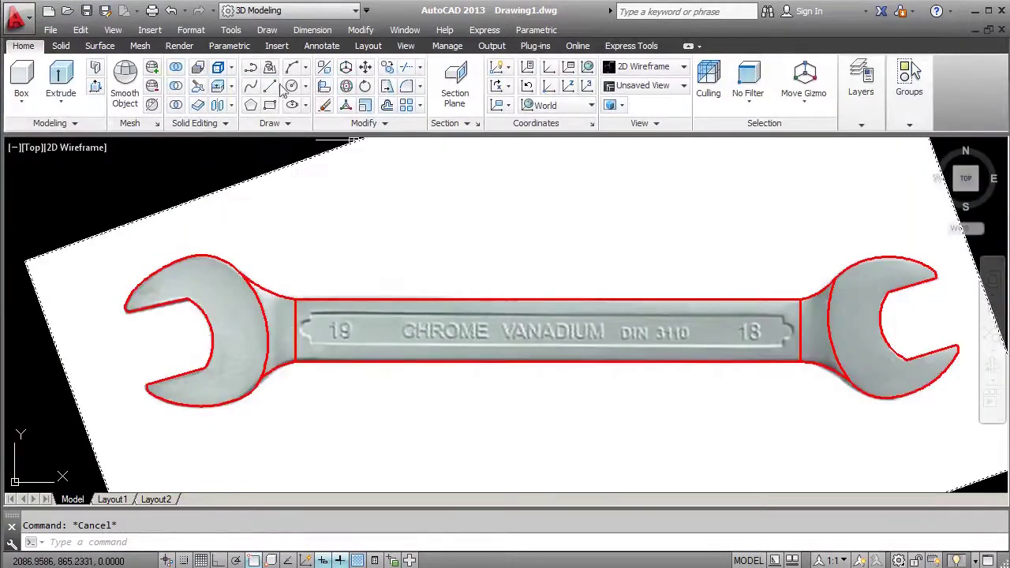
{"action": "left_click", "coordinate": [269, 105]}
{"action": "scroll", "coordinate": [315, 260], "scroll_direction": "up", "scroll_amount": 2}
{"action": "scroll", "coordinate": [316, 261], "scroll_direction": "up", "scroll_amount": 1}
{"action": "left_click", "coordinate": [144, 288]}
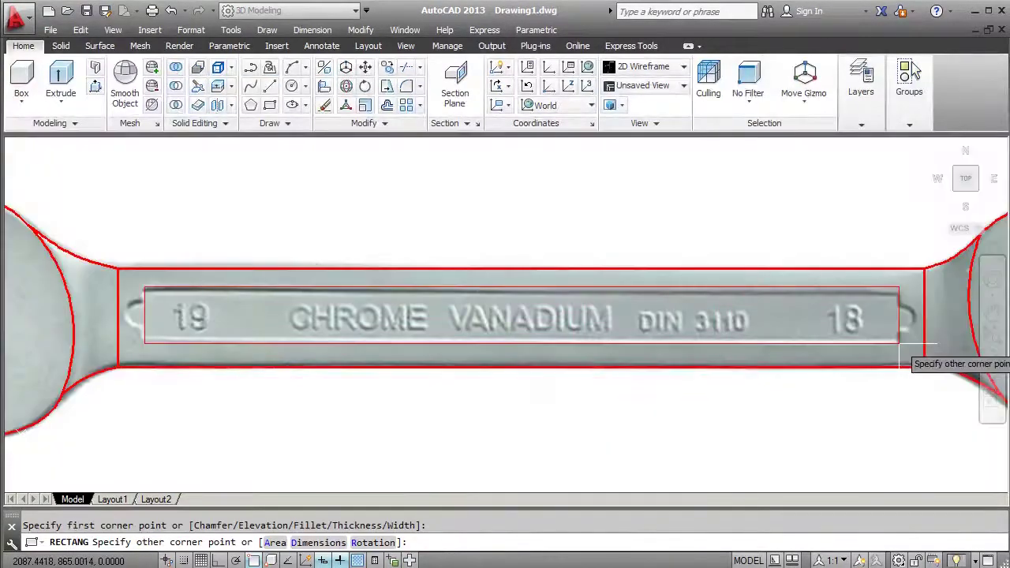
{"action": "key", "text": "Delete"}
{"action": "left_click", "coordinate": [269, 105]}
{"action": "scroll", "coordinate": [184, 318], "scroll_direction": "up", "scroll_amount": 3}
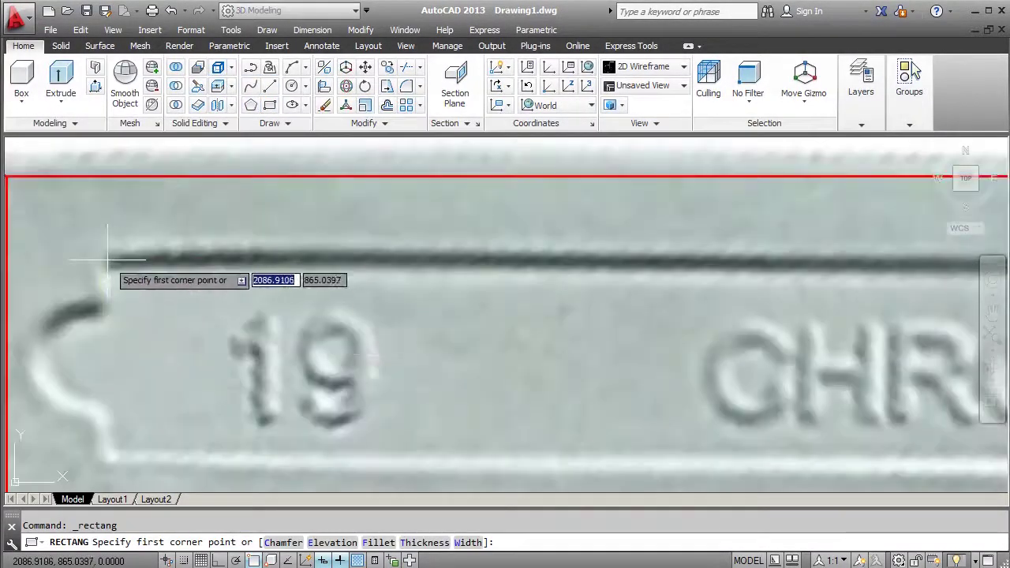
{"action": "scroll", "coordinate": [103, 266], "scroll_direction": "down", "scroll_amount": 3}
{"action": "left_click", "coordinate": [31, 287]}
{"action": "scroll", "coordinate": [636, 395], "scroll_direction": "down", "scroll_amount": 1}
{"action": "left_click", "coordinate": [858, 374]}
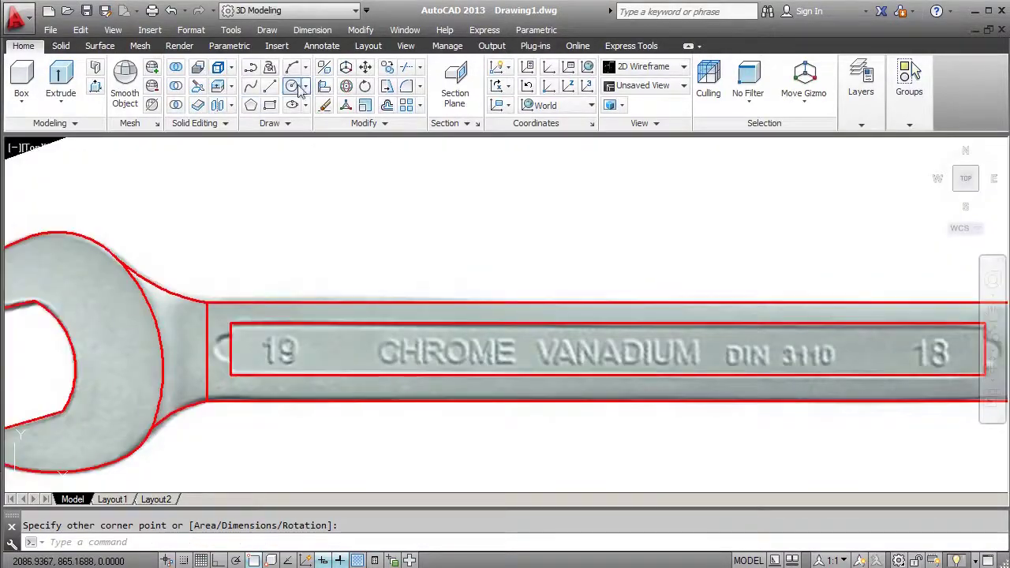
Draw circles at the panel's left end near 19 and right end near 18.
{"action": "left_click", "coordinate": [291, 85]}
{"action": "left_click", "coordinate": [207, 353]}
{"action": "left_click", "coordinate": [214, 311]}
{"action": "left_click", "coordinate": [291, 85]}
{"action": "scroll", "coordinate": [751, 321], "scroll_direction": "up", "scroll_amount": 3}
{"action": "left_click", "coordinate": [752, 322]}
{"action": "scroll", "coordinate": [751, 322], "scroll_direction": "down", "scroll_amount": 3}
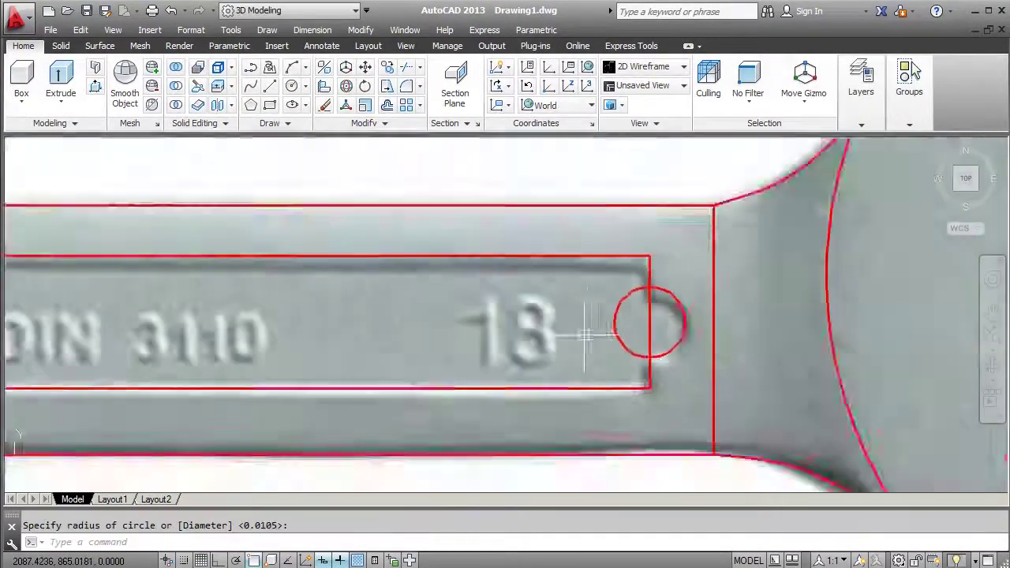
Start trimming with all edges as cutting boundaries.
{"action": "left_click", "coordinate": [582, 333]}
{"action": "scroll", "coordinate": [581, 334], "scroll_direction": "down", "scroll_amount": 2}
{"action": "key", "text": "Return"}
{"action": "scroll", "coordinate": [512, 385], "scroll_direction": "up", "scroll_amount": 3}
Trim the circle's inner half and add the text 'CHROME VANADIUM' on the panel.
{"action": "left_click", "coordinate": [640, 369]}
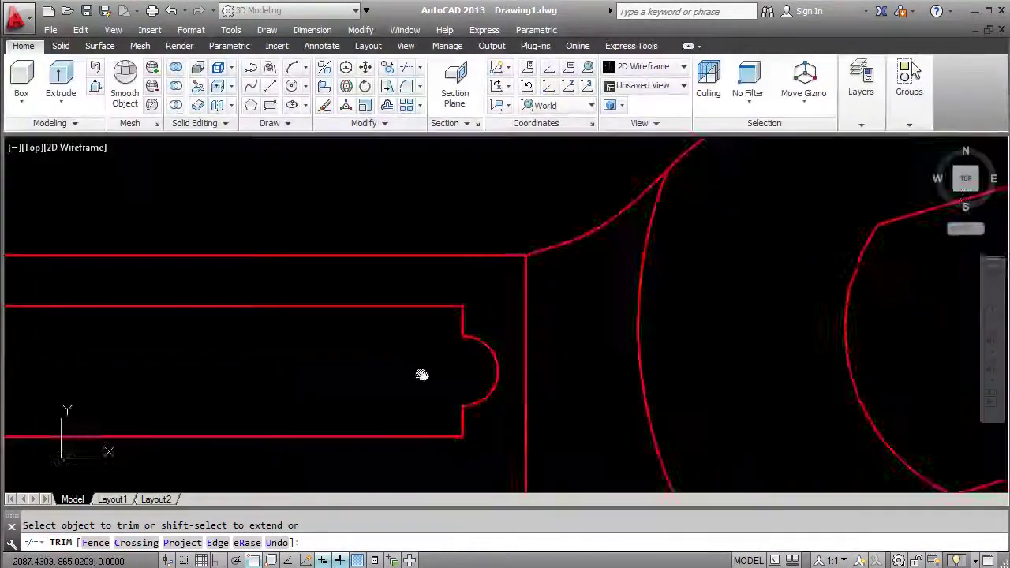
{"action": "key", "text": "Escape"}
{"action": "scroll", "coordinate": [419, 374], "scroll_direction": "down", "scroll_amount": 3}
{"action": "type", "text": "text"}
{"action": "scroll", "coordinate": [226, 176], "scroll_direction": "up", "scroll_amount": 3}
{"action": "left_click", "coordinate": [276, 447]}
{"action": "type", "text": "CHROME VANADIUM"}
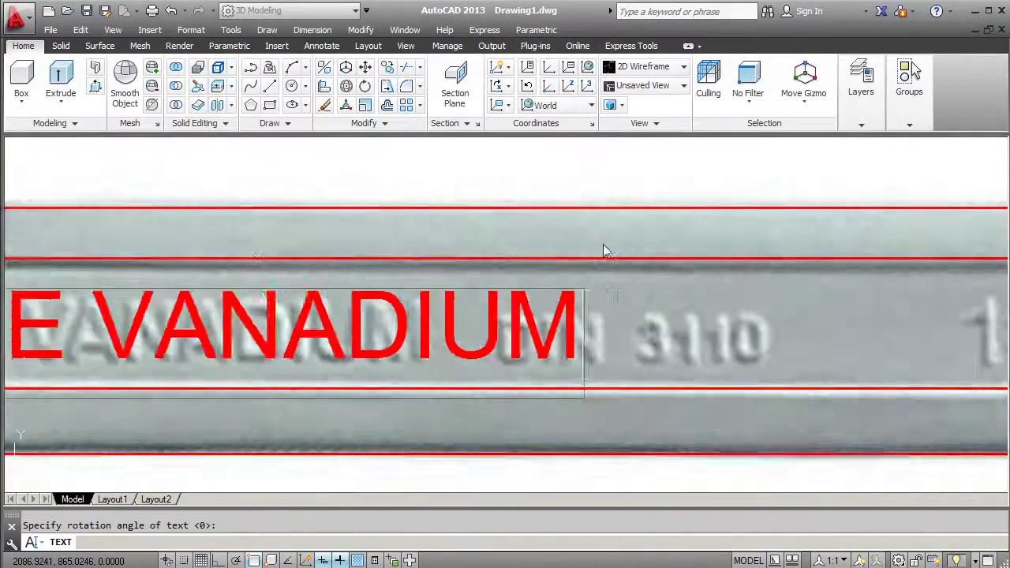
{"action": "key", "text": "Return"}
{"action": "key", "text": "Return"}
{"action": "scroll", "coordinate": [602, 248], "scroll_direction": "down", "scroll_amount": 3}
{"action": "key", "text": "ctrl+1"}
Add the 'DIN 3110' label on the handle panel.
{"action": "key", "text": "ctrl+1"}
{"action": "scroll", "coordinate": [505, 355], "scroll_direction": "down", "scroll_amount": 3}
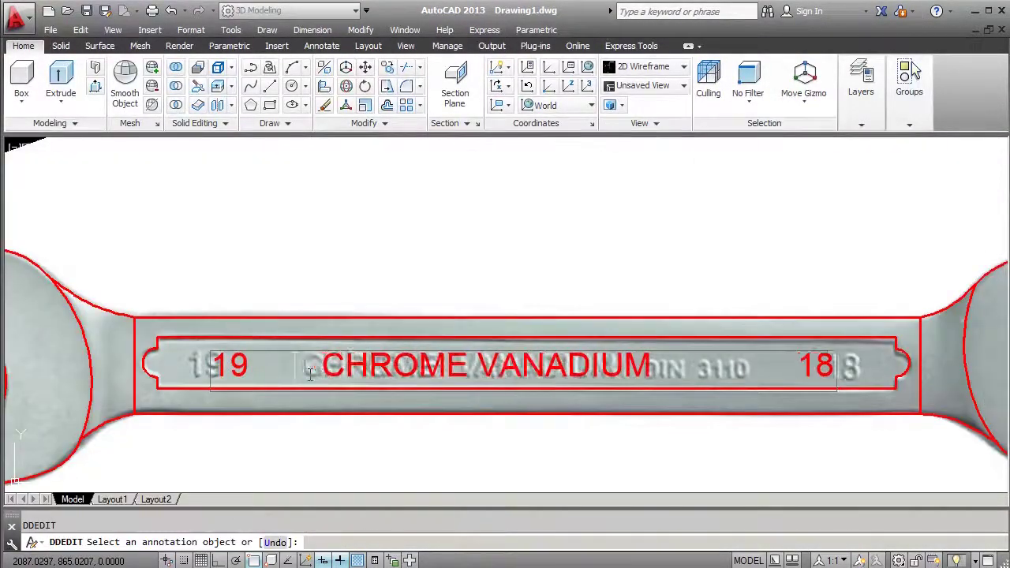
{"action": "type", "text": "text"}
{"action": "scroll", "coordinate": [586, 338], "scroll_direction": "up", "scroll_amount": 3}
{"action": "left_click", "coordinate": [440, 404]}
{"action": "left_click", "coordinate": [696, 428]}
{"action": "key", "text": "ctrl+1"}
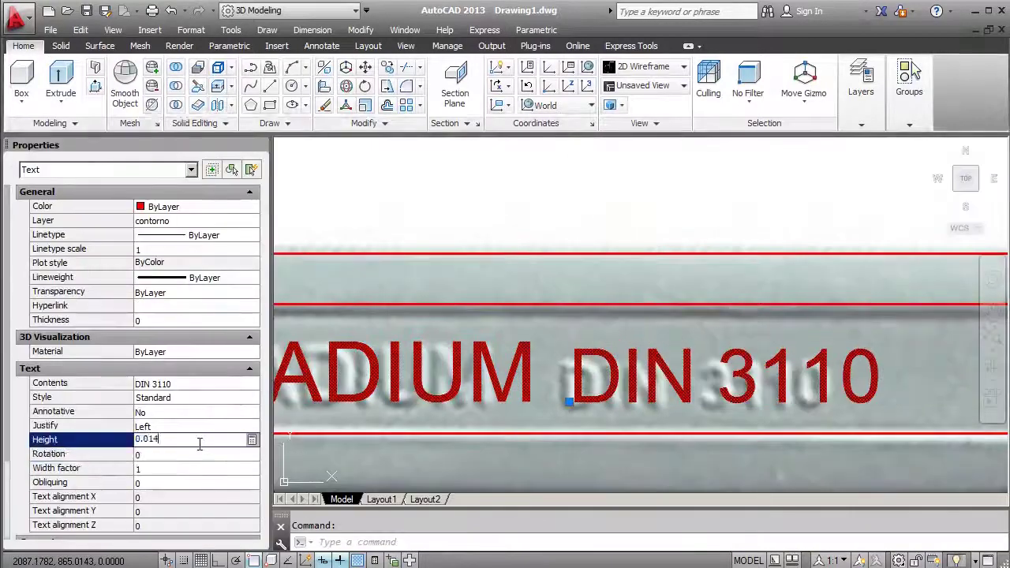
{"action": "scroll", "coordinate": [505, 316], "scroll_direction": "down", "scroll_amount": 3}
Delete the reference photo and pan to recentre the wrench outline.
{"action": "left_click", "coordinate": [349, 259]}
{"action": "key", "text": "Delete"}
{"action": "middle_click_drag", "start_coordinate": [339, 289], "coordinate": [286, 295]}
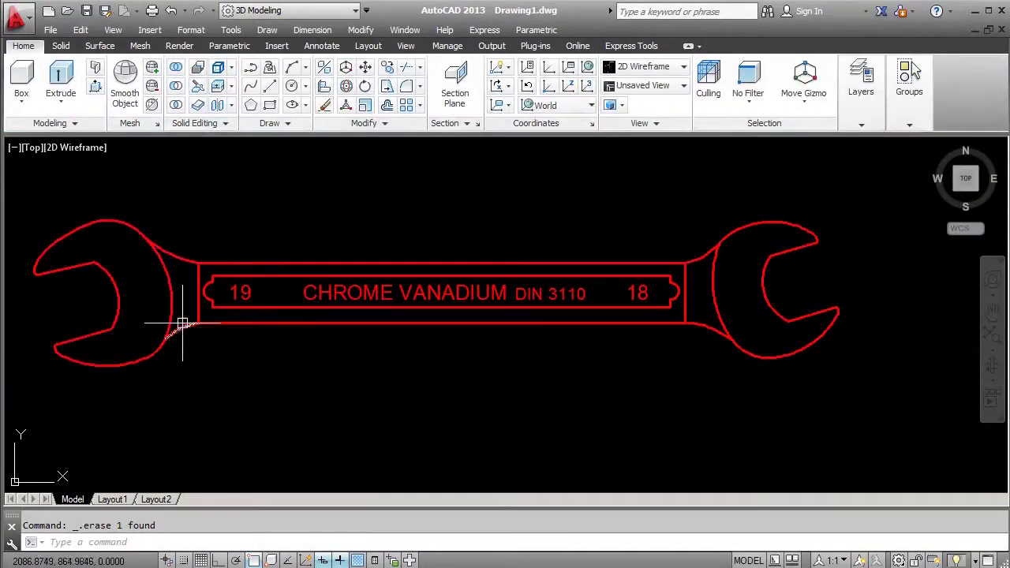
{"action": "middle_click_drag", "start_coordinate": [210, 298], "coordinate": [274, 307]}
Switch the ribbon to the Surface and Solid tabs and tilt the view.
{"action": "left_click", "coordinate": [101, 46]}
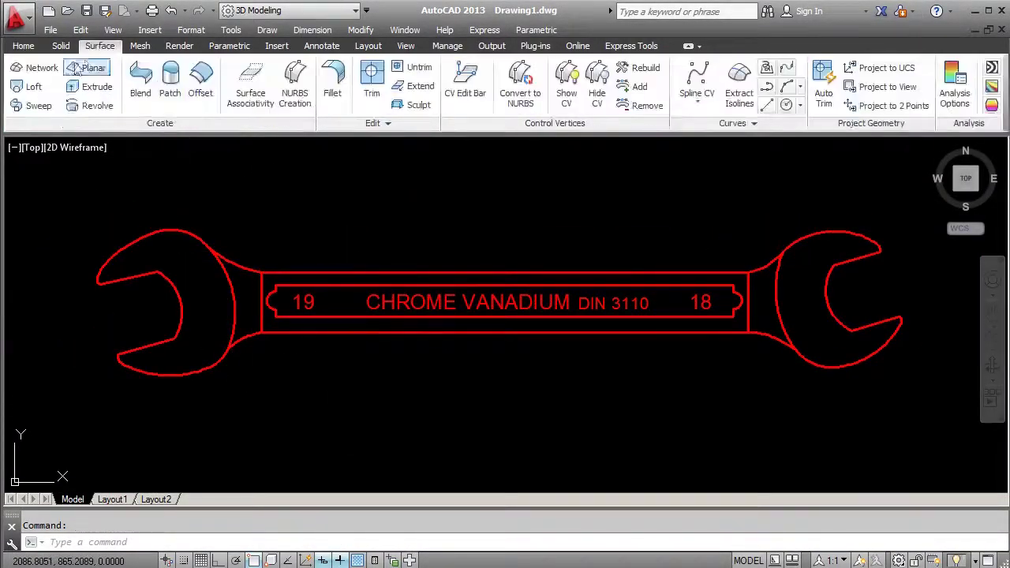
{"action": "left_click", "coordinate": [61, 46]}
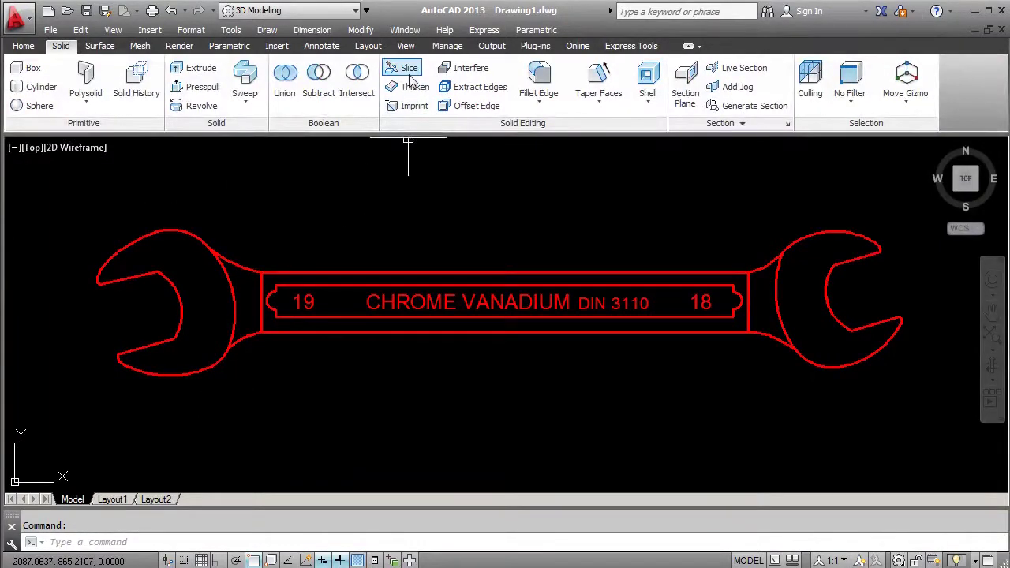
{"action": "middle_click_drag", "start_coordinate": [449, 383], "coordinate": [546, 329], "text": "shift"}
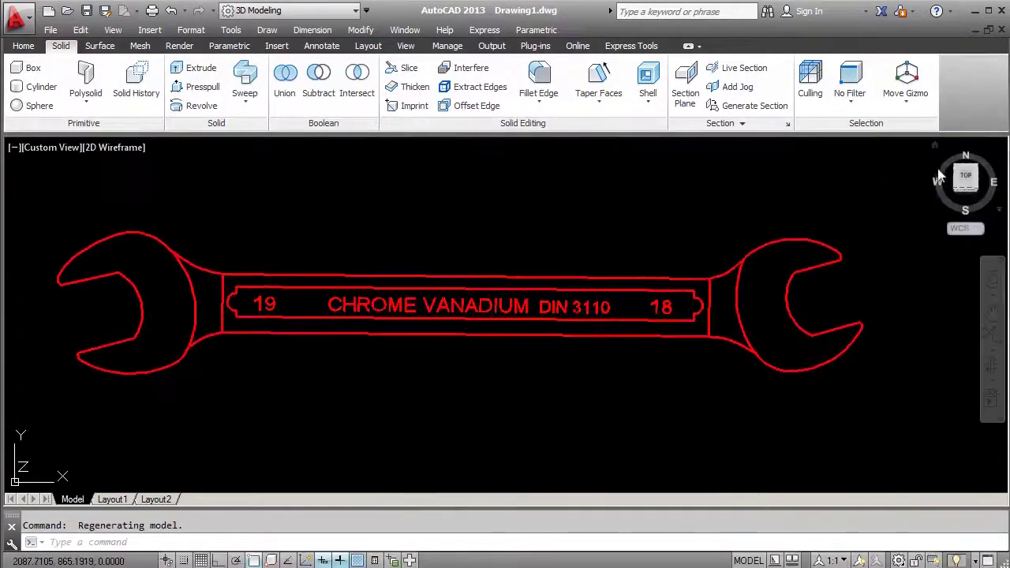
{"action": "scroll", "coordinate": [300, 334], "scroll_direction": "down", "scroll_amount": 2}
Measure the wrench's end-to-end length with DI.
{"action": "type", "text": "DI"}
{"action": "key", "text": "Return"}
{"action": "left_click", "coordinate": [196, 312]}
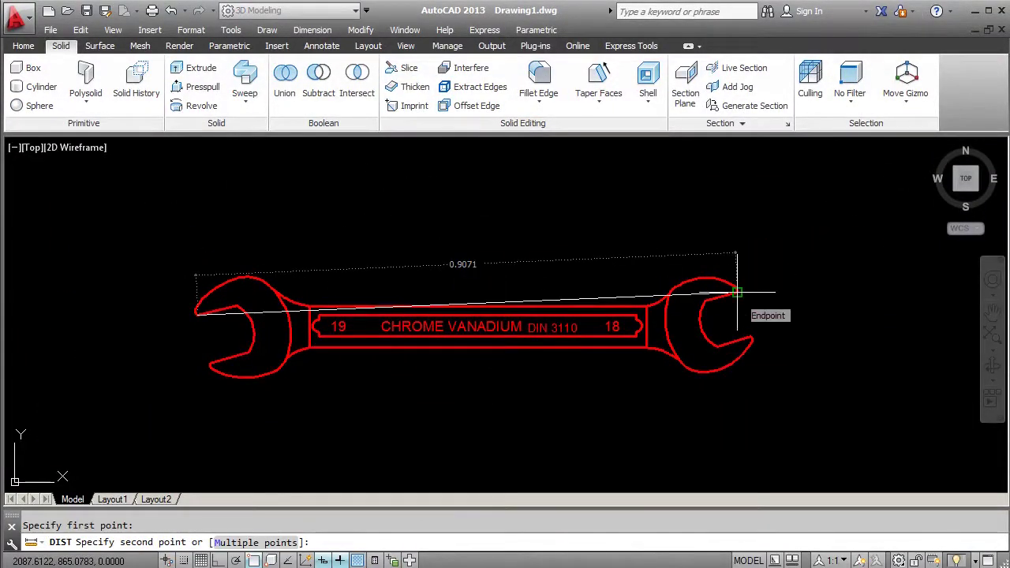
{"action": "left_click", "coordinate": [736, 292]}
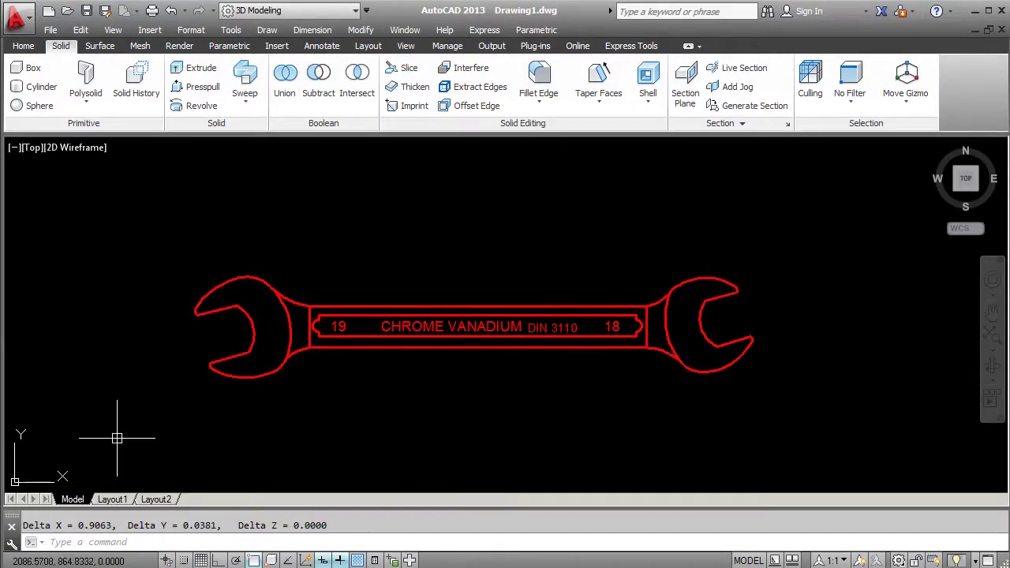
Scale the wrench outline up by a factor of 1.1.
{"action": "left_click", "coordinate": [23, 45]}
{"action": "left_click", "coordinate": [365, 105]}
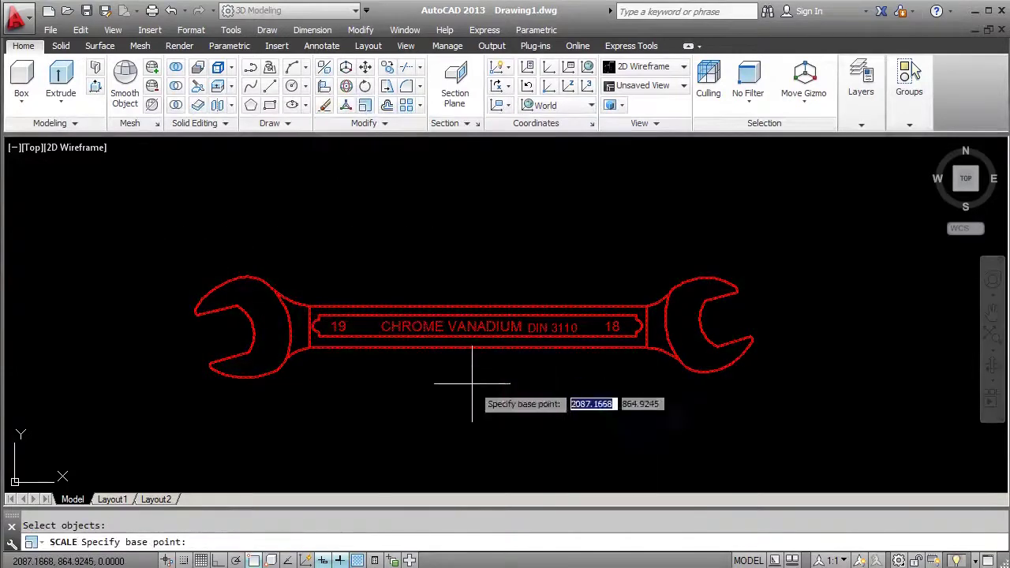
{"action": "type", "text": "20"}
{"action": "key", "text": "Return"}
{"action": "scroll", "coordinate": [481, 334], "scroll_direction": "down", "scroll_amount": 2}
{"action": "type", "text": "dist"}
{"action": "key", "text": "Return"}
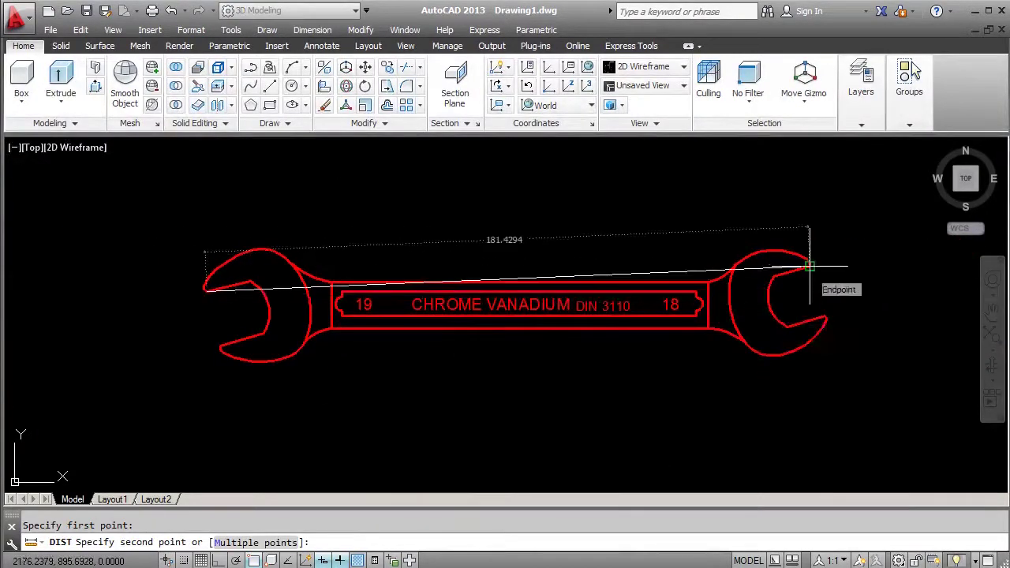
{"action": "left_click", "coordinate": [809, 266]}
{"action": "key", "text": "Return"}
{"action": "left_click", "coordinate": [397, 355]}
{"action": "type", "text": "1.1"}
{"action": "key", "text": "Return"}
Re-measure the enlarged wrench, now about 202 units long.
{"action": "type", "text": "D"}
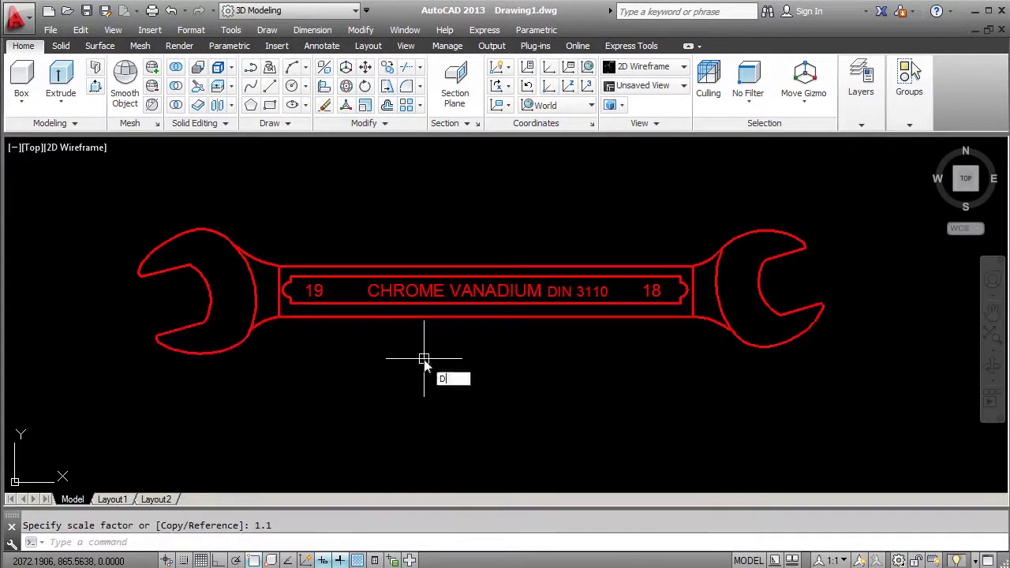
{"action": "left_click", "coordinate": [807, 271]}
{"action": "scroll", "coordinate": [293, 271], "scroll_direction": "down", "scroll_amount": 3}
{"action": "scroll", "coordinate": [260, 324], "scroll_direction": "up", "scroll_amount": 3}
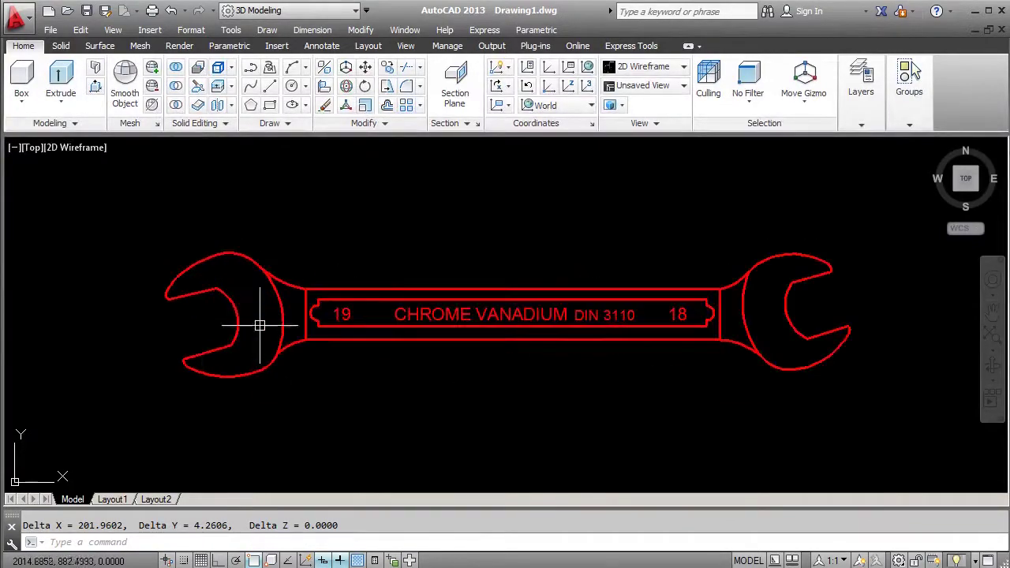
Move the label text 100 units up, clear of the handle.
{"action": "scroll", "coordinate": [395, 339], "scroll_direction": "up", "scroll_amount": 3}
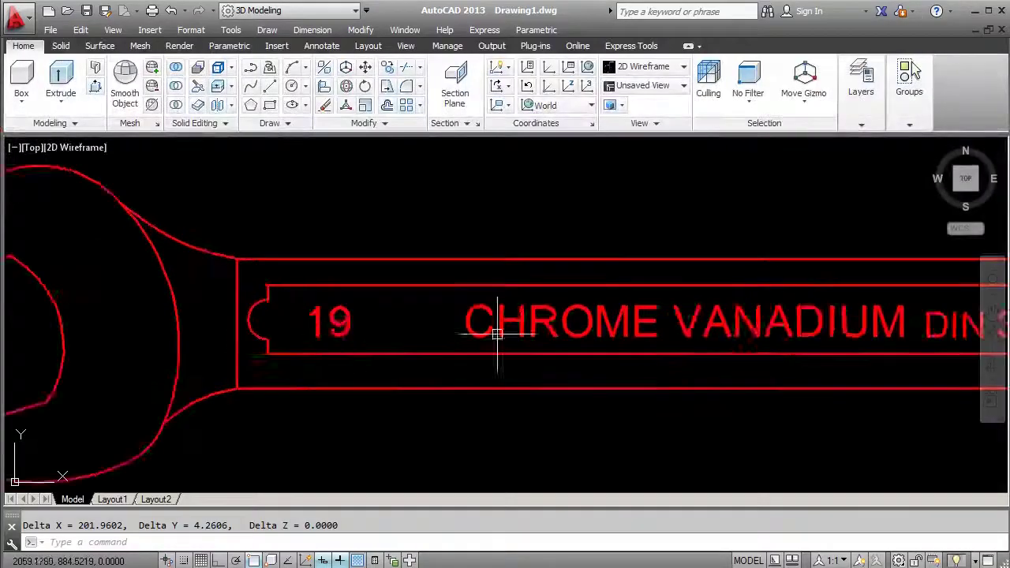
{"action": "scroll", "coordinate": [491, 334], "scroll_direction": "down", "scroll_amount": 1}
{"action": "left_click", "coordinate": [573, 338]}
{"action": "key", "text": "m"}
{"action": "key", "text": "Return"}
{"action": "left_click", "coordinate": [574, 338]}
{"action": "scroll", "coordinate": [536, 237], "scroll_direction": "down", "scroll_amount": 3}
{"action": "type", "text": "100"}
{"action": "key", "text": "Return"}
{"action": "scroll", "coordinate": [295, 349], "scroll_direction": "up", "scroll_amount": 3}
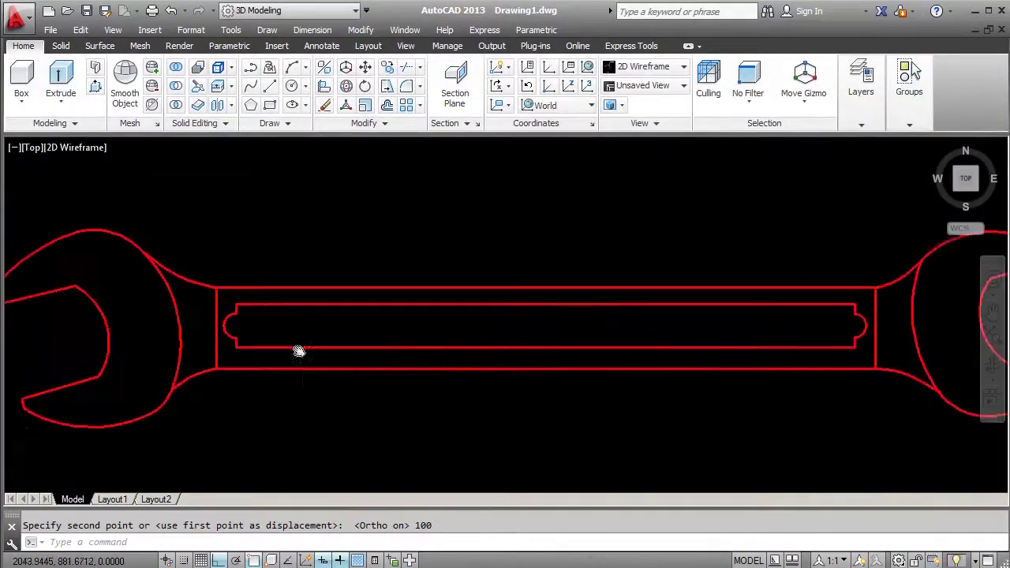
Create a boundary inside the handle's slot with BO.
{"action": "type", "text": "bo"}
{"action": "key", "text": "Return"}
{"action": "left_click", "coordinate": [802, 137]}
{"action": "left_click", "coordinate": [452, 304]}
{"action": "key", "text": "Return"}
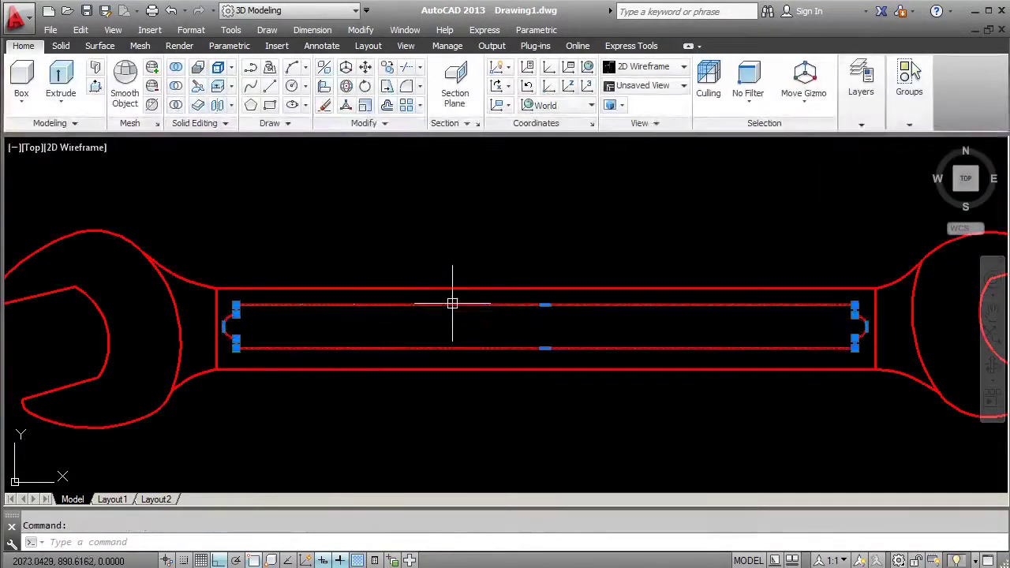
Reposition the slot boundary and erase a stray piece at the slot end.
{"action": "left_click", "coordinate": [224, 301]}
{"action": "key", "text": "m"}
{"action": "key", "text": "Return"}
{"action": "left_click", "coordinate": [356, 271]}
{"action": "left_click", "coordinate": [435, 350]}
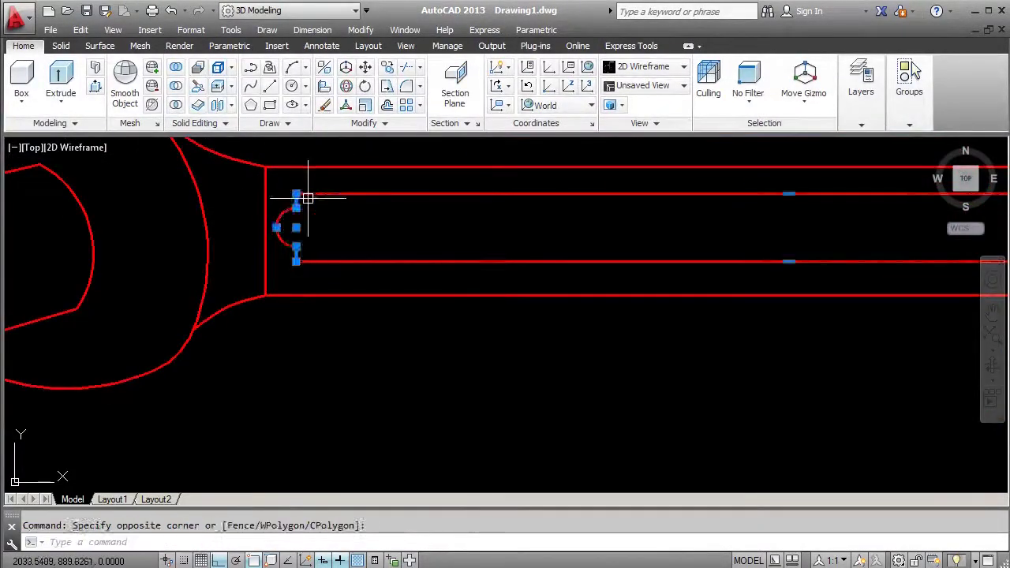
{"action": "left_click", "coordinate": [300, 196]}
{"action": "key", "text": "Delete"}
{"action": "scroll", "coordinate": [773, 296], "scroll_direction": "down", "scroll_amount": 2}
{"action": "left_click", "coordinate": [674, 246]}
{"action": "type", "text": "500"}
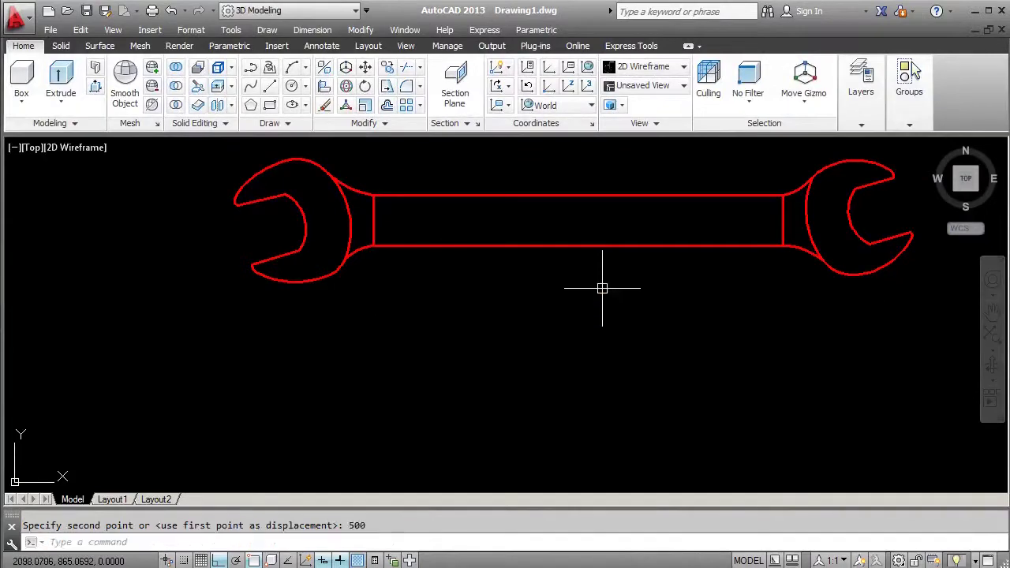
{"action": "key", "text": "Return"}
{"action": "left_click", "coordinate": [568, 347]}
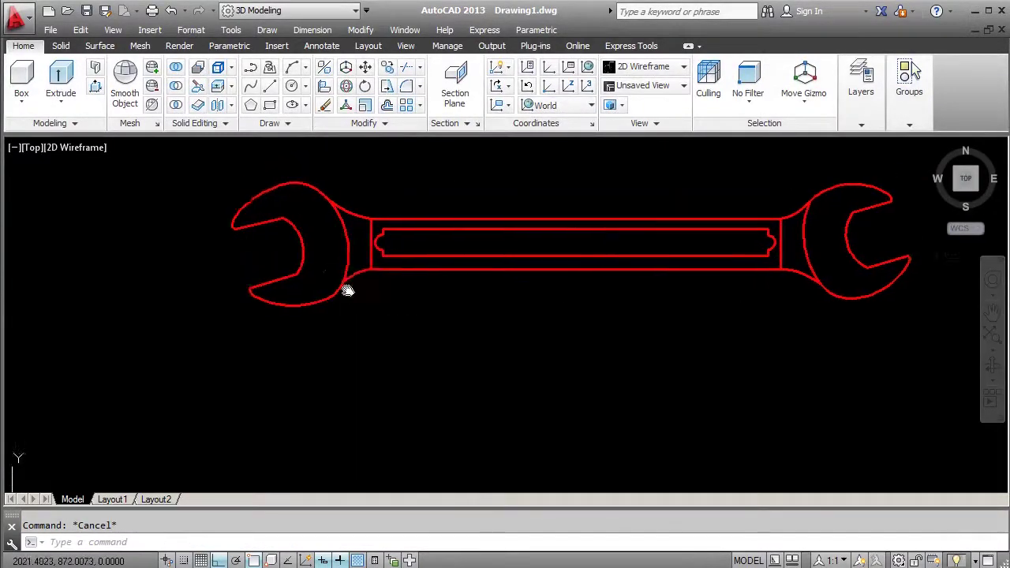
Offset the slot outline slightly inward, giving the groove a double border.
{"action": "scroll", "coordinate": [343, 244], "scroll_direction": "up", "scroll_amount": 3}
{"action": "left_click", "coordinate": [99, 45]}
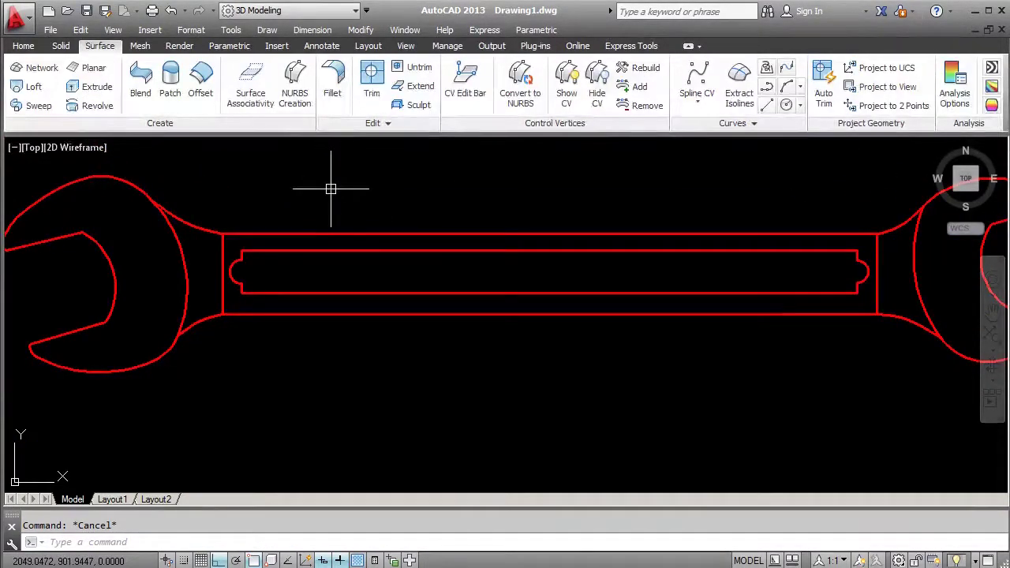
{"action": "scroll", "coordinate": [362, 89], "scroll_direction": "up", "scroll_amount": 2}
{"action": "left_click", "coordinate": [391, 109]}
{"action": "left_click", "coordinate": [371, 270]}
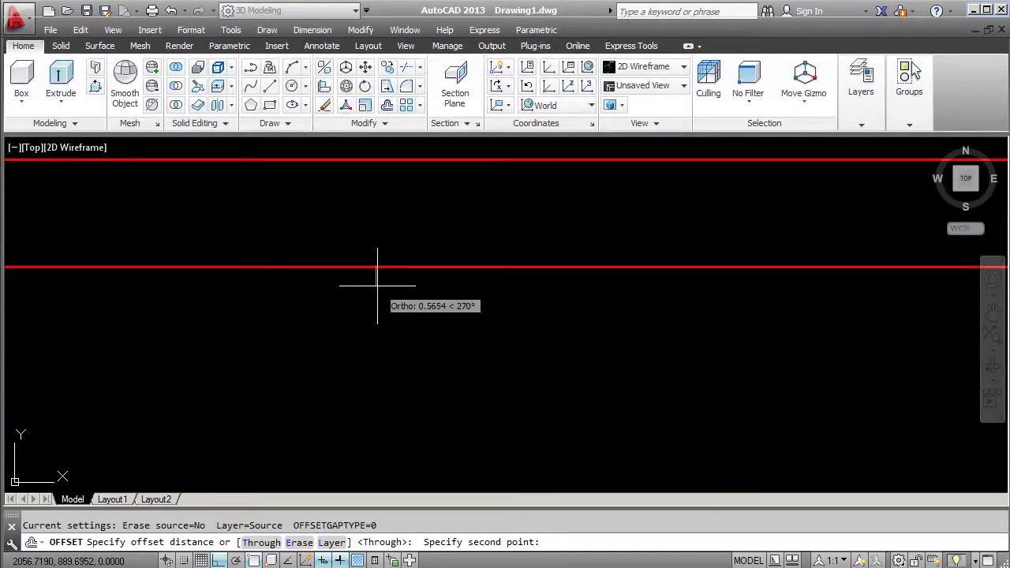
{"action": "left_click", "coordinate": [372, 282]}
{"action": "scroll", "coordinate": [390, 308], "scroll_direction": "down", "scroll_amount": 3}
{"action": "key", "text": "Escape"}
{"action": "scroll", "coordinate": [207, 327], "scroll_direction": "up", "scroll_amount": 3}
Orbit to a 3D view and fill a wrench head outline with a planar surface.
{"action": "scroll", "coordinate": [401, 244], "scroll_direction": "down", "scroll_amount": 3}
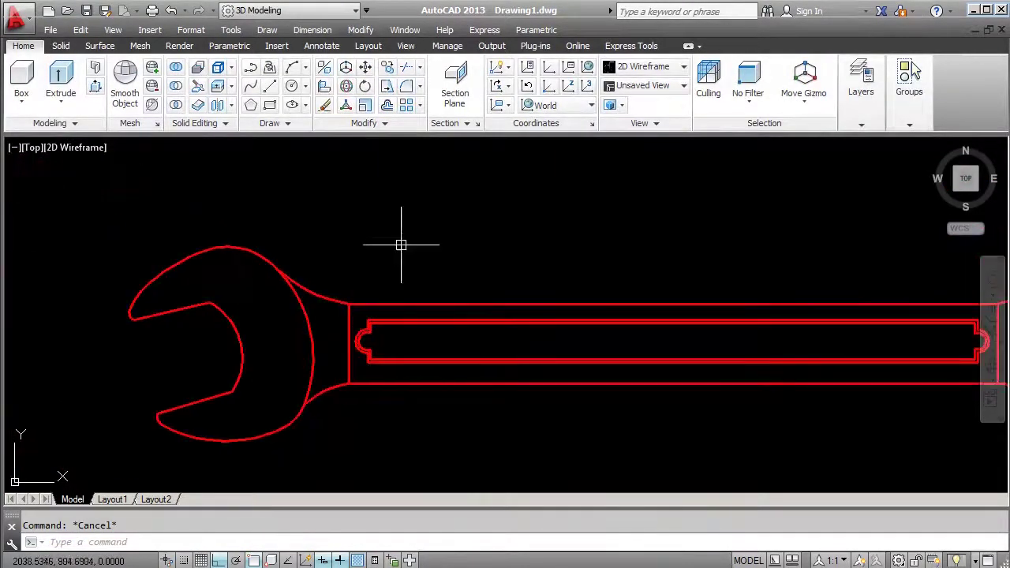
{"action": "middle_click_drag", "start_coordinate": [401, 244], "coordinate": [518, 264], "text": "shift"}
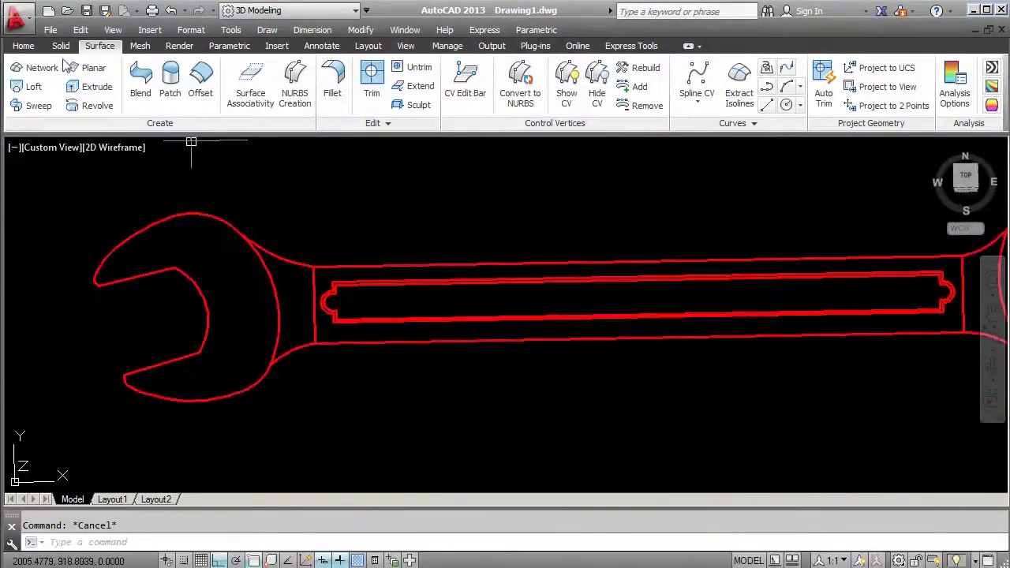
{"action": "key", "text": "Return"}
{"action": "left_click", "coordinate": [277, 388]}
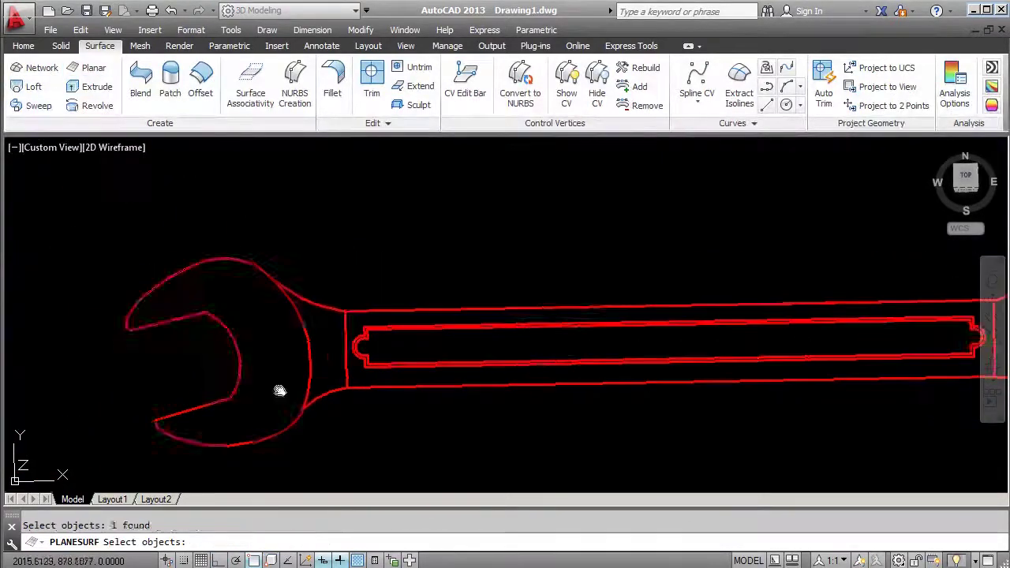
{"action": "middle_click_drag", "start_coordinate": [277, 388], "coordinate": [350, 338], "text": "shift"}
{"action": "key", "text": "Return"}
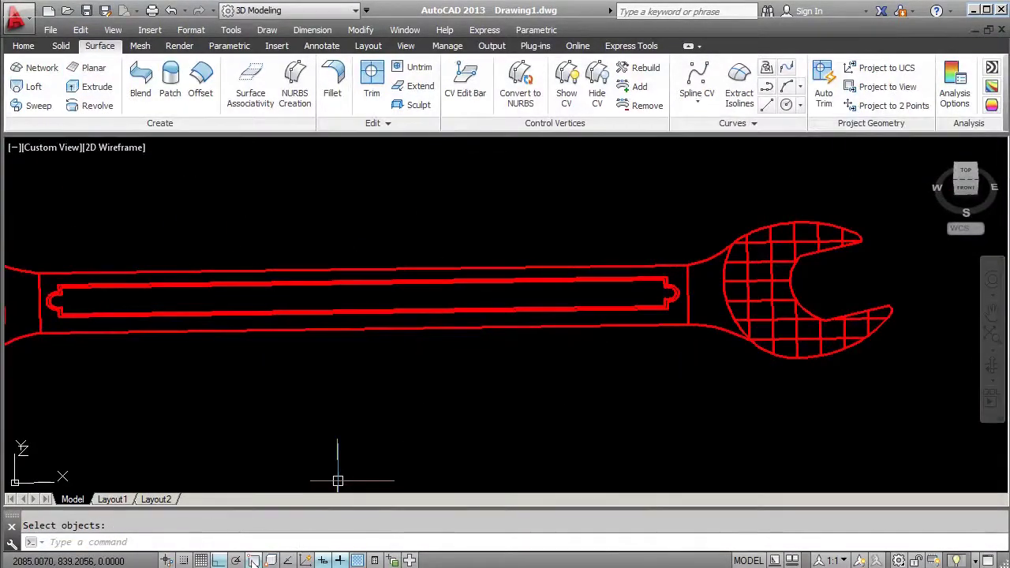
Add planar surfaces to the other head and the handle outline, then view edge-on.
{"action": "scroll", "coordinate": [113, 289], "scroll_direction": "up", "scroll_amount": 3}
{"action": "scroll", "coordinate": [199, 218], "scroll_direction": "up", "scroll_amount": 2}
{"action": "key", "text": "Return"}
{"action": "scroll", "coordinate": [226, 304], "scroll_direction": "down", "scroll_amount": 3}
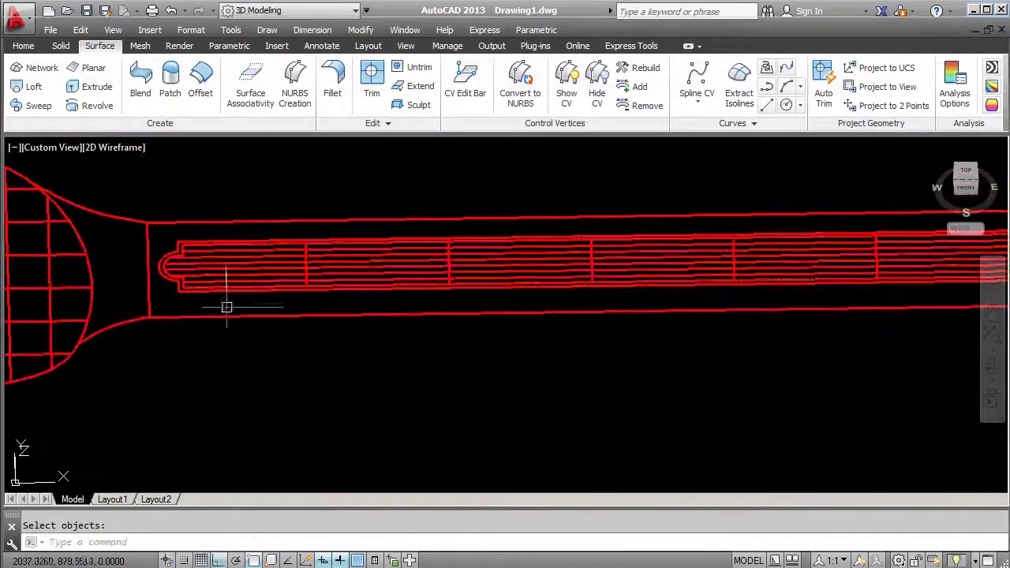
{"action": "key", "text": "Return"}
{"action": "mouse_move", "coordinate": [446, 332]}
{"action": "middle_mouse_down", "text": "shift"}
{"action": "mouse_move", "coordinate": [302, 335]}
{"action": "mouse_move", "coordinate": [173, 320]}
{"action": "middle_mouse_up", "text": "shift"}
{"action": "scroll", "coordinate": [302, 335], "scroll_direction": "down", "scroll_amount": 3}
{"action": "mouse_move", "coordinate": [505, 334]}
{"action": "middle_mouse_down", "text": "shift"}
{"action": "mouse_move", "coordinate": [465, 384]}
{"action": "mouse_move", "coordinate": [442, 357]}
{"action": "middle_mouse_up", "text": "shift"}
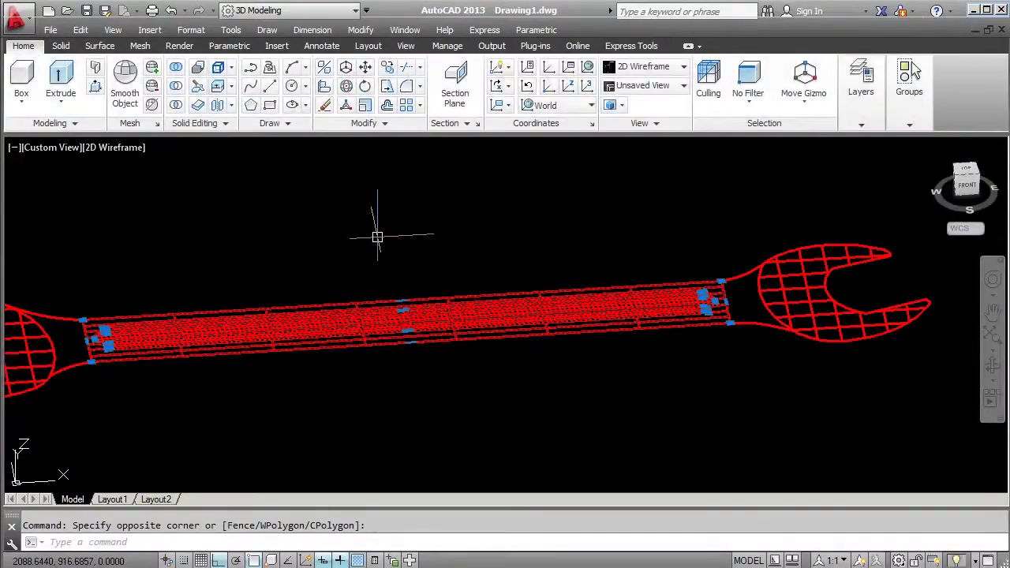
{"action": "type", "text": "m"}
{"action": "key", "text": "Return"}
{"action": "left_click", "coordinate": [378, 244]}
{"action": "key", "text": "Escape"}
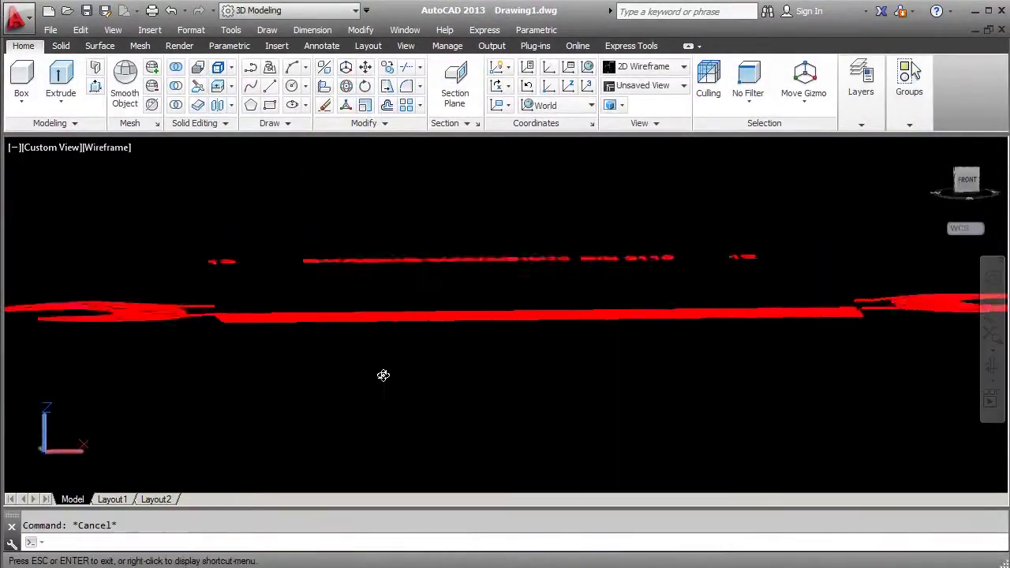
{"action": "mouse_move", "coordinate": [383, 377]}
{"action": "middle_mouse_down", "text": "shift"}
{"action": "mouse_move", "coordinate": [395, 409]}
{"action": "mouse_move", "coordinate": [497, 361]}
{"action": "mouse_move", "coordinate": [460, 300]}
{"action": "mouse_move", "coordinate": [300, 248]}
{"action": "middle_mouse_up", "text": "shift"}
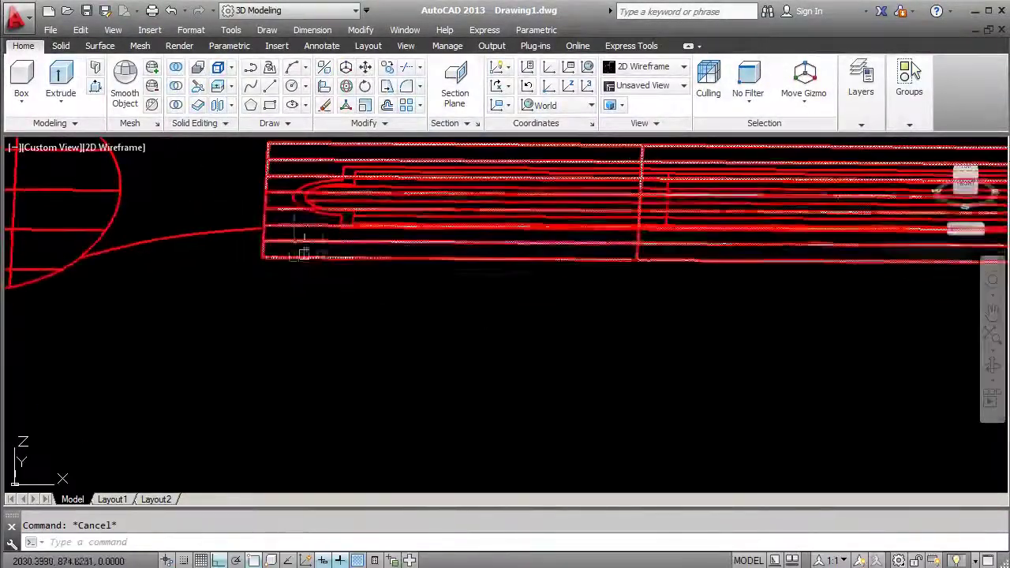
{"action": "left_click", "coordinate": [302, 181]}
{"action": "left_click", "coordinate": [302, 364]}
{"action": "mouse_move", "coordinate": [302, 364]}
{"action": "middle_mouse_down"}
{"action": "mouse_move", "coordinate": [289, 312]}
{"action": "mouse_move", "coordinate": [447, 355]}
{"action": "mouse_move", "coordinate": [548, 368]}
{"action": "mouse_move", "coordinate": [505, 347]}
{"action": "middle_mouse_up"}
{"action": "key", "text": "Escape"}
{"action": "left_click", "coordinate": [505, 367]}
{"action": "key", "text": "Escape"}
{"action": "left_click", "coordinate": [126, 147]}
{"action": "left_click", "coordinate": [214, 290]}
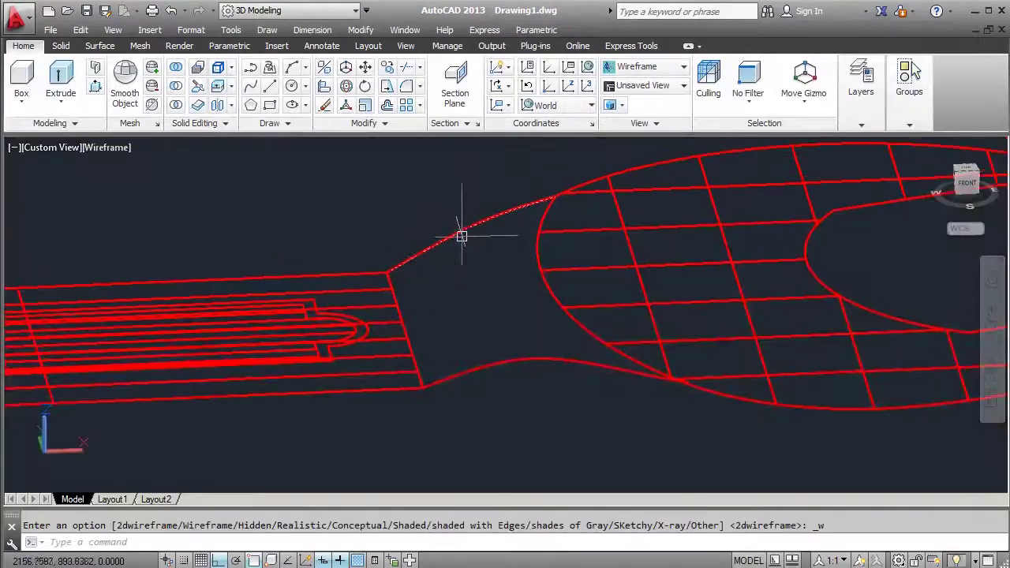
{"action": "left_click", "coordinate": [523, 348]}
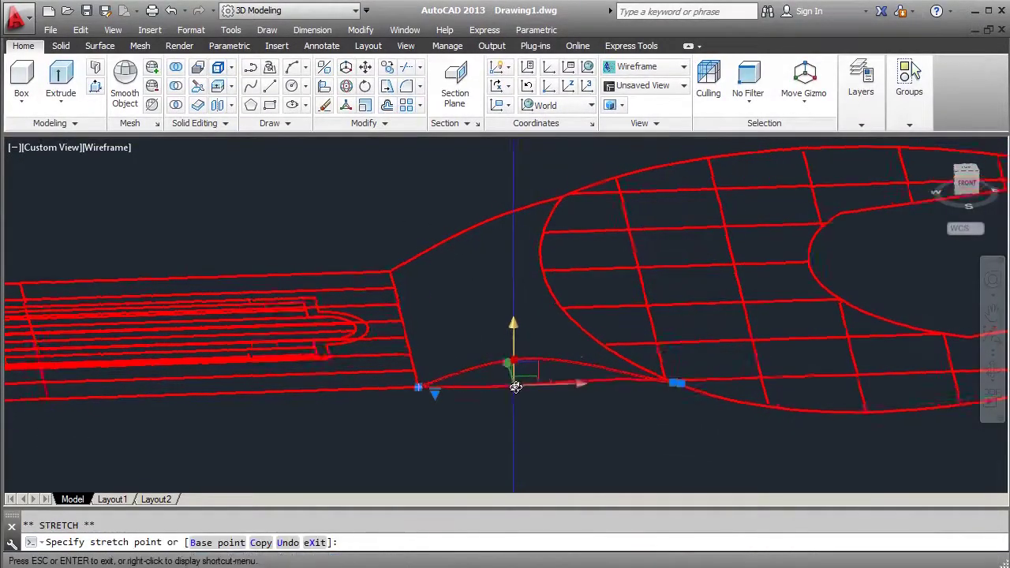
{"action": "mouse_move", "coordinate": [524, 348]}
{"action": "middle_mouse_down", "text": "shift"}
{"action": "mouse_move", "coordinate": [529, 334]}
{"action": "mouse_move", "coordinate": [512, 394]}
{"action": "middle_mouse_up", "text": "shift"}
{"action": "key", "text": "Escape"}
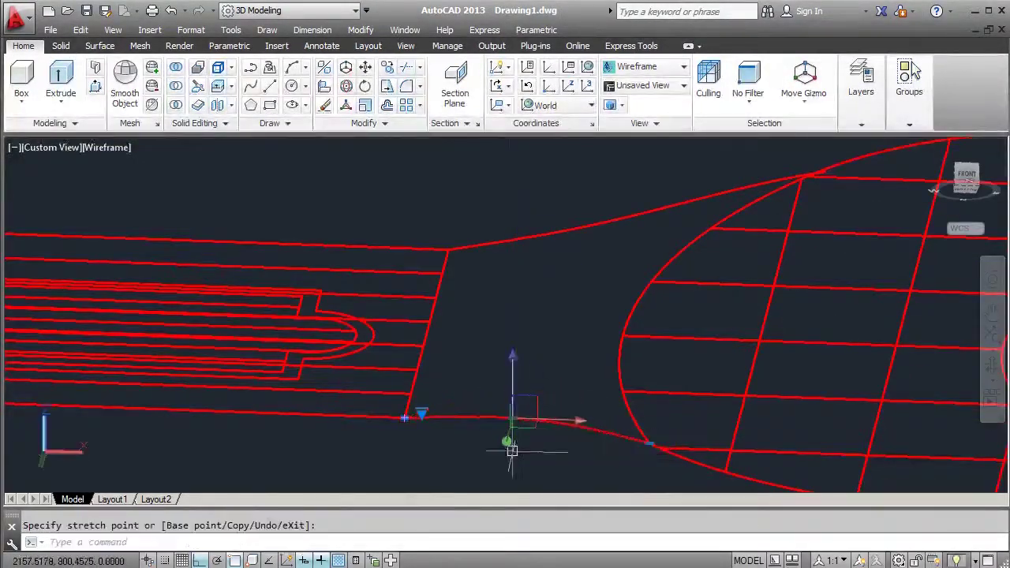
{"action": "key", "text": "Escape"}
{"action": "mouse_move", "coordinate": [513, 451]}
{"action": "middle_mouse_down", "text": "shift"}
{"action": "mouse_move", "coordinate": [593, 386]}
{"action": "mouse_move", "coordinate": [566, 406]}
{"action": "mouse_move", "coordinate": [250, 361]}
{"action": "mouse_move", "coordinate": [319, 365]}
{"action": "mouse_move", "coordinate": [300, 293]}
{"action": "mouse_move", "coordinate": [300, 343]}
{"action": "mouse_move", "coordinate": [266, 232]}
{"action": "mouse_move", "coordinate": [399, 371]}
{"action": "mouse_move", "coordinate": [409, 423]}
{"action": "middle_mouse_up", "text": "shift"}
{"action": "left_click", "coordinate": [300, 293]}
{"action": "key", "text": "Escape"}
{"action": "key", "text": "Escape"}
{"action": "mouse_move", "coordinate": [348, 333]}
{"action": "middle_mouse_down", "text": "shift"}
{"action": "mouse_move", "coordinate": [378, 388]}
{"action": "mouse_move", "coordinate": [354, 401]}
{"action": "mouse_move", "coordinate": [135, 379]}
{"action": "mouse_move", "coordinate": [283, 374]}
{"action": "middle_mouse_up", "text": "shift"}
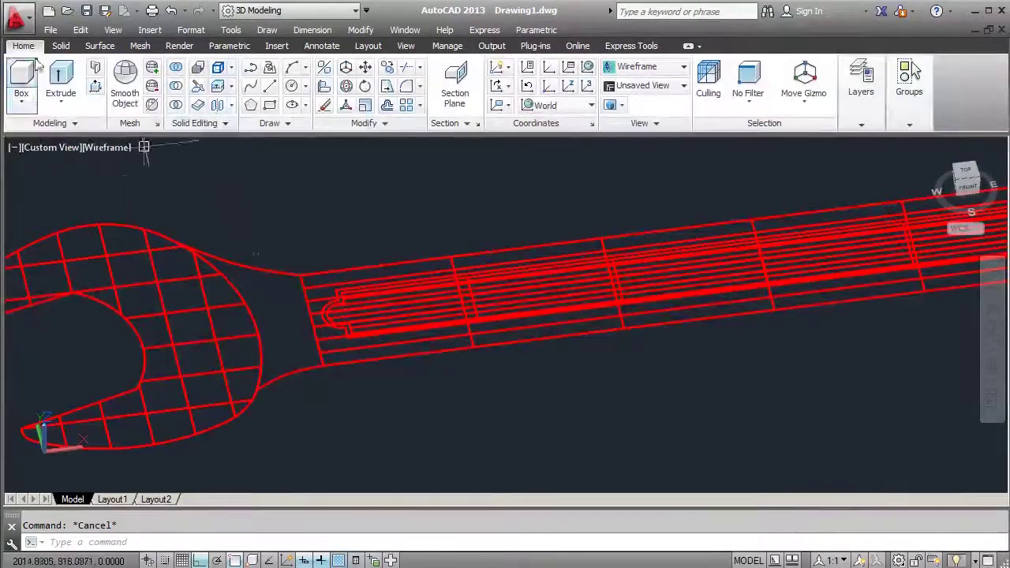
Set the layer colour to red and select the neck geometry.
{"action": "middle_click_drag", "start_coordinate": [144, 150], "coordinate": [280, 144], "text": "shift"}
{"action": "left_click", "coordinate": [861, 79]}
{"action": "left_click", "coordinate": [677, 187]}
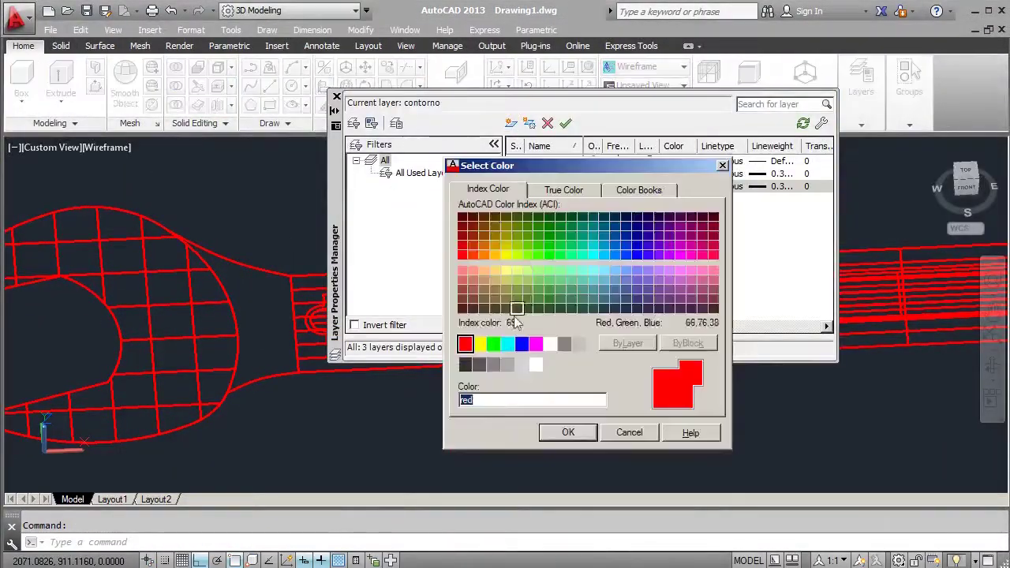
{"action": "left_click", "coordinate": [571, 431]}
{"action": "left_click", "coordinate": [339, 102]}
{"action": "middle_click_drag", "start_coordinate": [395, 332], "coordinate": [669, 344], "text": "shift"}
{"action": "left_click", "coordinate": [669, 343]}
{"action": "scroll", "coordinate": [669, 343], "scroll_direction": "up", "scroll_amount": 3}
{"action": "left_click", "coordinate": [882, 131]}
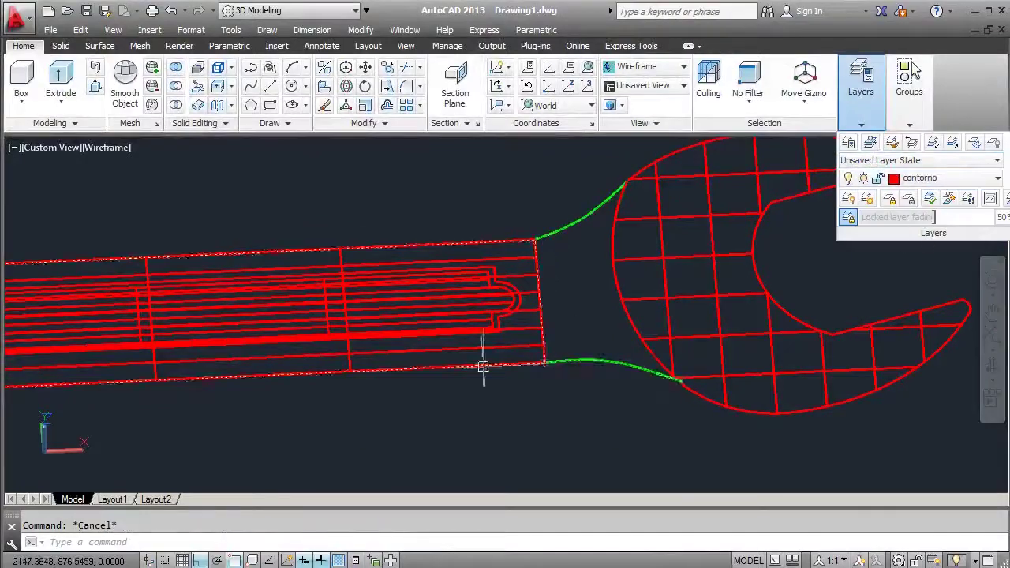
Draw an arc across the neck at the head end.
{"action": "middle_click_drag", "start_coordinate": [483, 367], "coordinate": [299, 150], "text": "shift"}
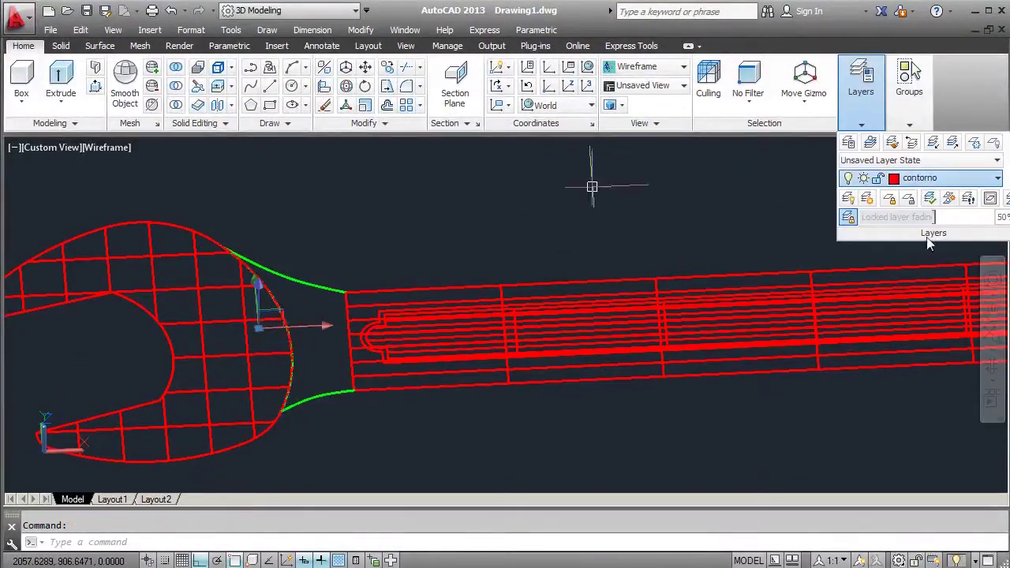
{"action": "key", "text": "Escape"}
{"action": "middle_click_drag", "start_coordinate": [590, 169], "coordinate": [327, 316], "text": "shift"}
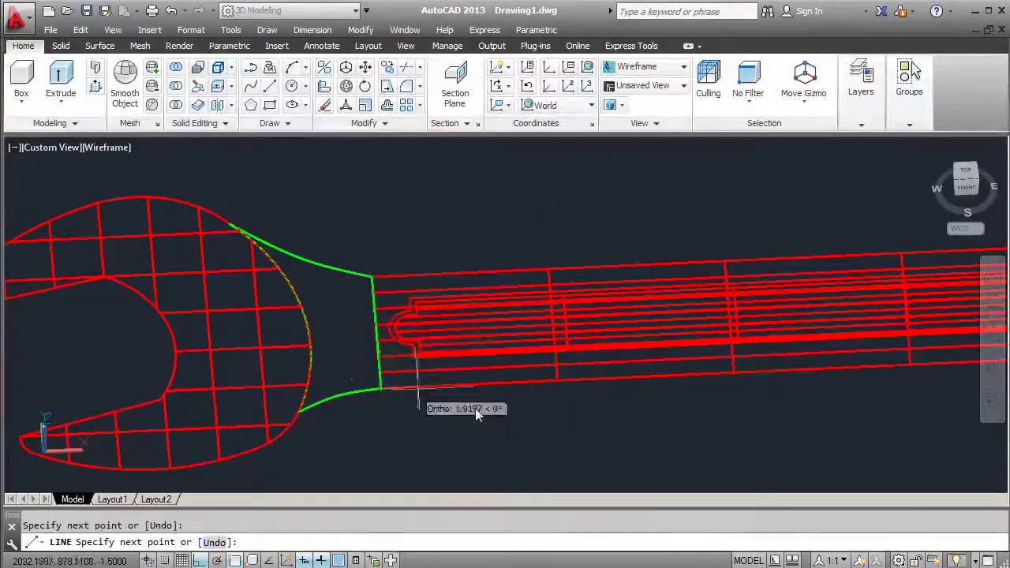
{"action": "left_click", "coordinate": [269, 86]}
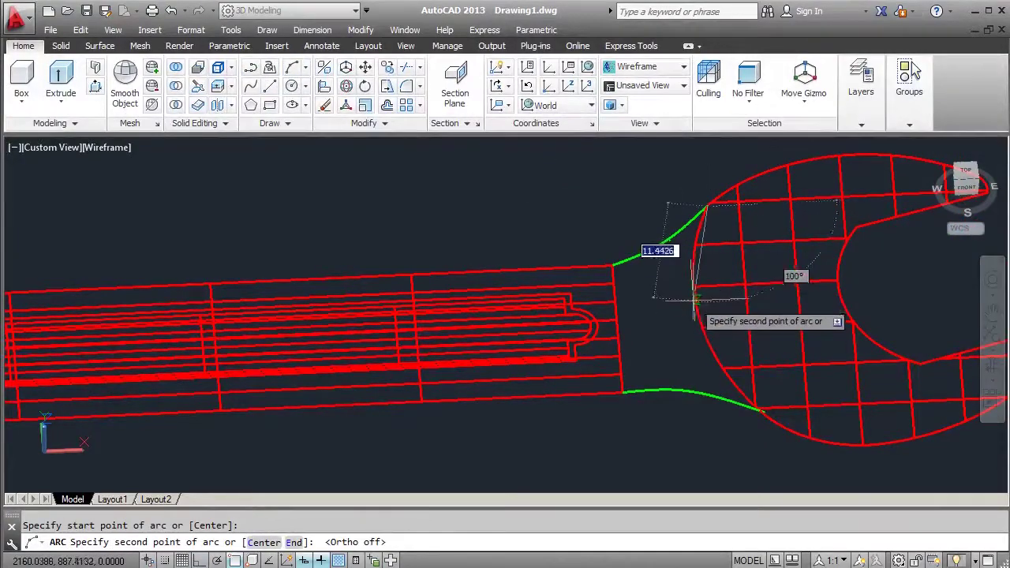
{"action": "left_click", "coordinate": [760, 408]}
{"action": "scroll", "coordinate": [757, 409], "scroll_direction": "up", "scroll_amount": 5}
{"action": "left_click", "coordinate": [753, 408]}
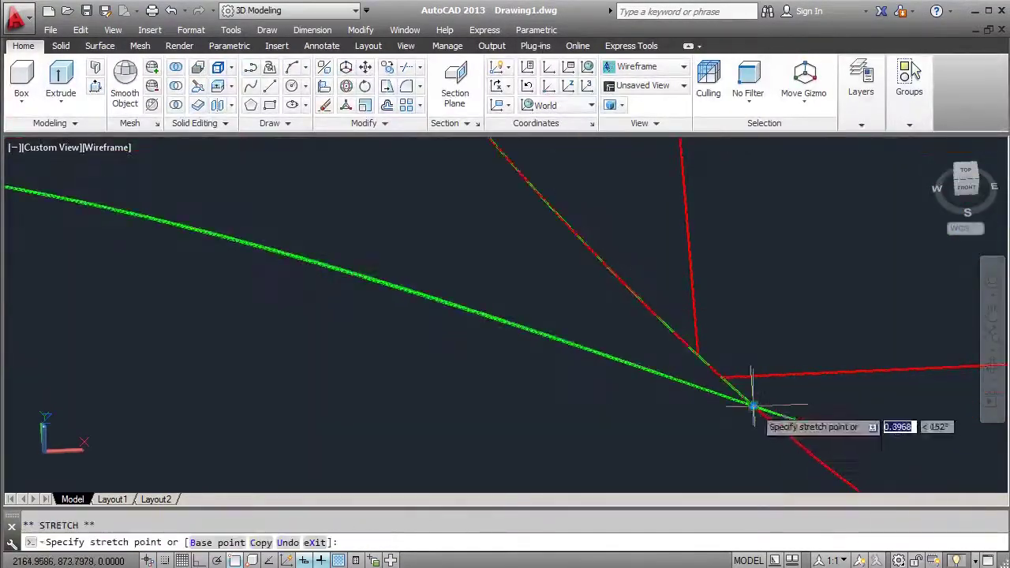
{"action": "key", "text": "Escape"}
{"action": "scroll", "coordinate": [671, 383], "scroll_direction": "down", "scroll_amount": 5}
Turn off the red outline layer.
{"action": "mouse_move", "coordinate": [587, 361]}
{"action": "middle_mouse_down", "text": "shift"}
{"action": "mouse_move", "coordinate": [525, 387]}
{"action": "mouse_move", "coordinate": [198, 296]}
{"action": "middle_mouse_up", "text": "shift"}
{"action": "scroll", "coordinate": [677, 416], "scroll_direction": "down", "scroll_amount": 5}
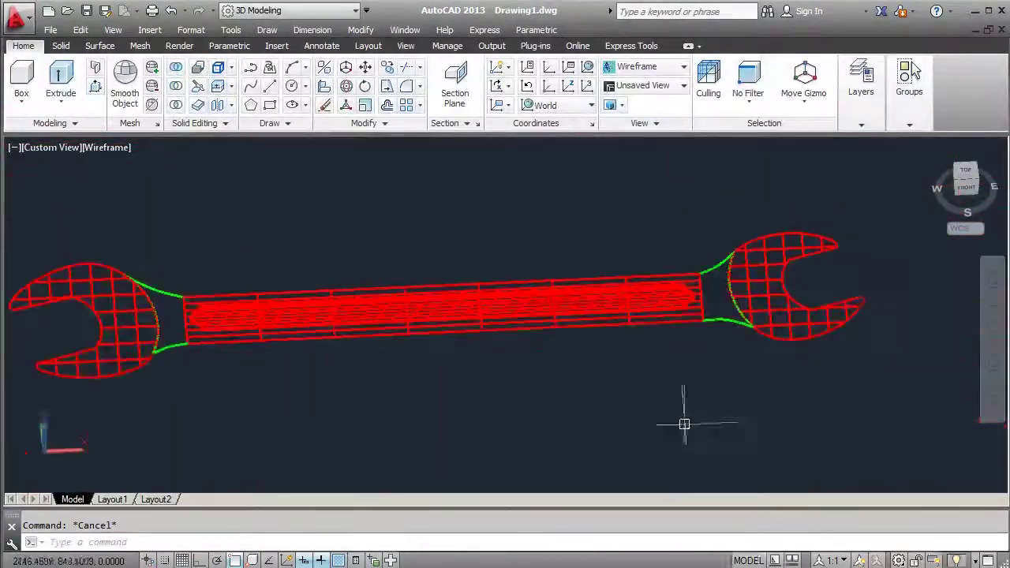
{"action": "scroll", "coordinate": [329, 350], "scroll_direction": "up", "scroll_amount": 5}
{"action": "scroll", "coordinate": [329, 349], "scroll_direction": "down", "scroll_amount": 5}
{"action": "left_click", "coordinate": [861, 91]}
{"action": "left_click", "coordinate": [849, 198]}
Loft the first neck between two cross sections using two guide curves.
{"action": "key", "text": "Escape"}
{"action": "mouse_move", "coordinate": [494, 340]}
{"action": "middle_mouse_down", "text": "shift"}
{"action": "mouse_move", "coordinate": [309, 241]}
{"action": "mouse_move", "coordinate": [514, 342]}
{"action": "middle_mouse_up", "text": "shift"}
{"action": "left_click", "coordinate": [99, 45]}
{"action": "left_click", "coordinate": [287, 339]}
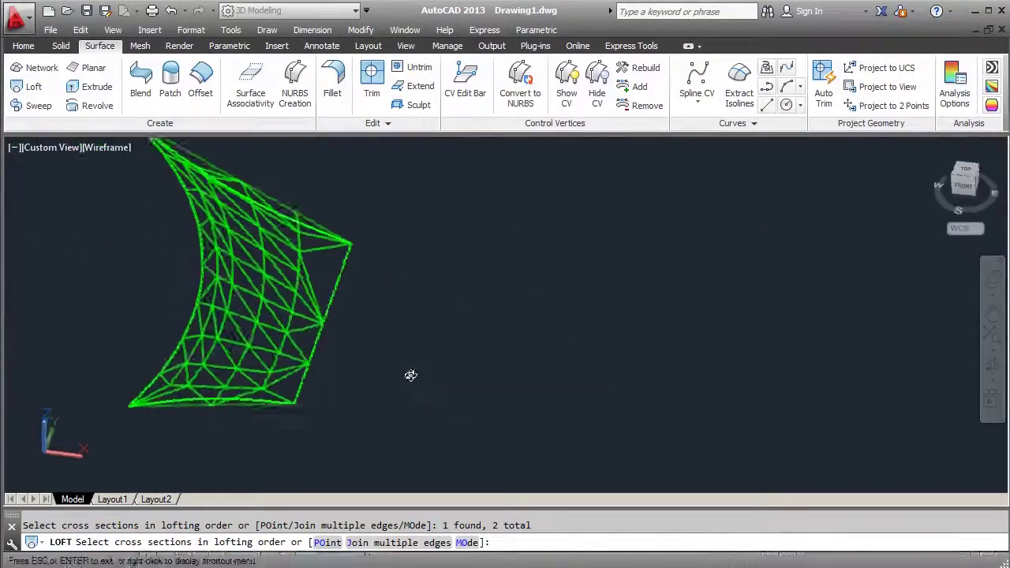
{"action": "key", "text": "Return"}
{"action": "left_click", "coordinate": [387, 505]}
{"action": "left_click", "coordinate": [218, 391]}
{"action": "left_click", "coordinate": [288, 401]}
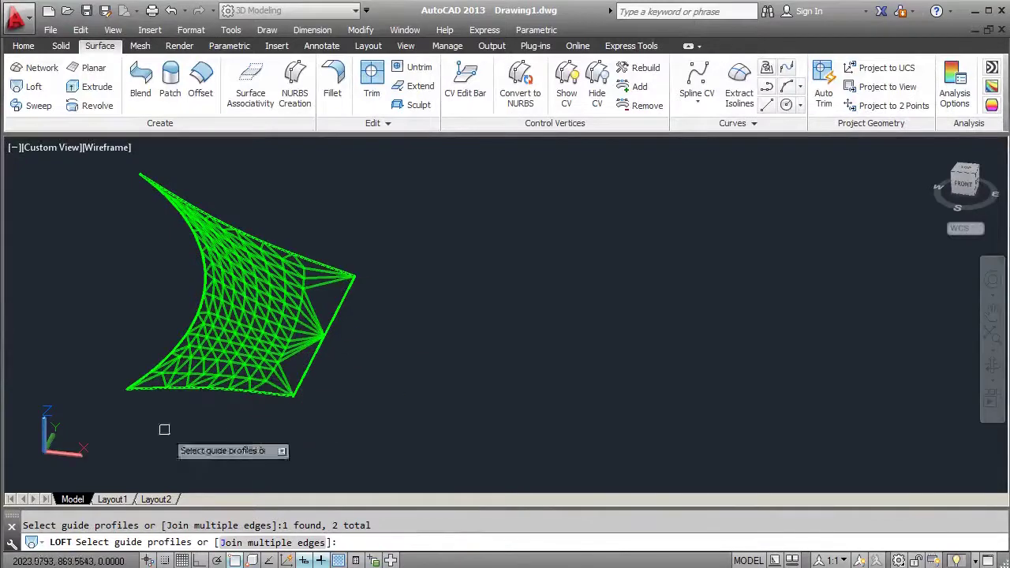
{"action": "left_click", "coordinate": [393, 387]}
Loft the other neck from its cross sections and two guide curves.
{"action": "key", "text": "Return"}
{"action": "left_click", "coordinate": [33, 86]}
{"action": "left_click", "coordinate": [492, 311]}
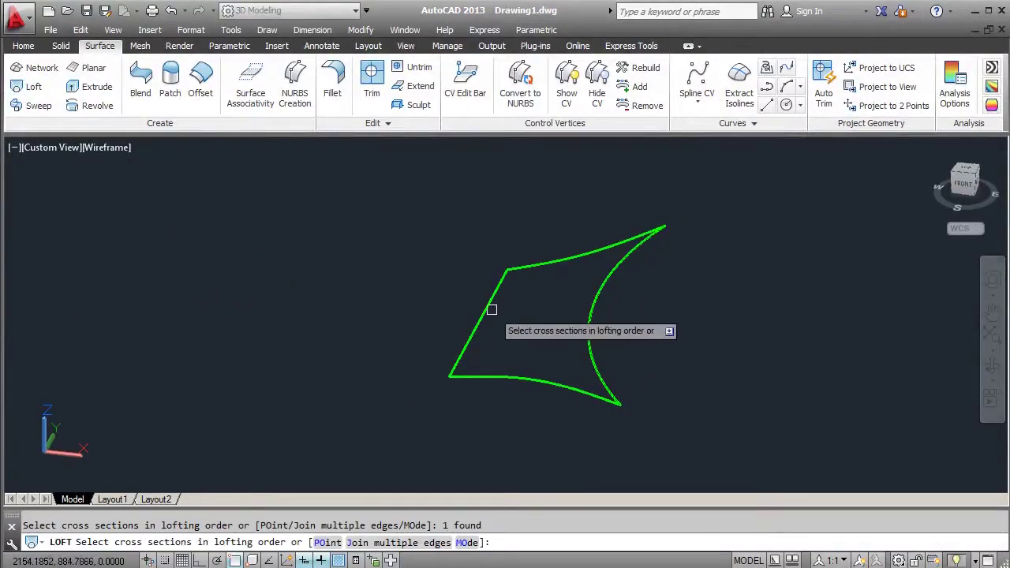
{"action": "left_click", "coordinate": [590, 348]}
{"action": "key", "text": "Return"}
{"action": "left_click", "coordinate": [553, 473]}
{"action": "left_click", "coordinate": [504, 327]}
{"action": "middle_click_drag", "start_coordinate": [504, 327], "coordinate": [463, 397], "text": "shift"}
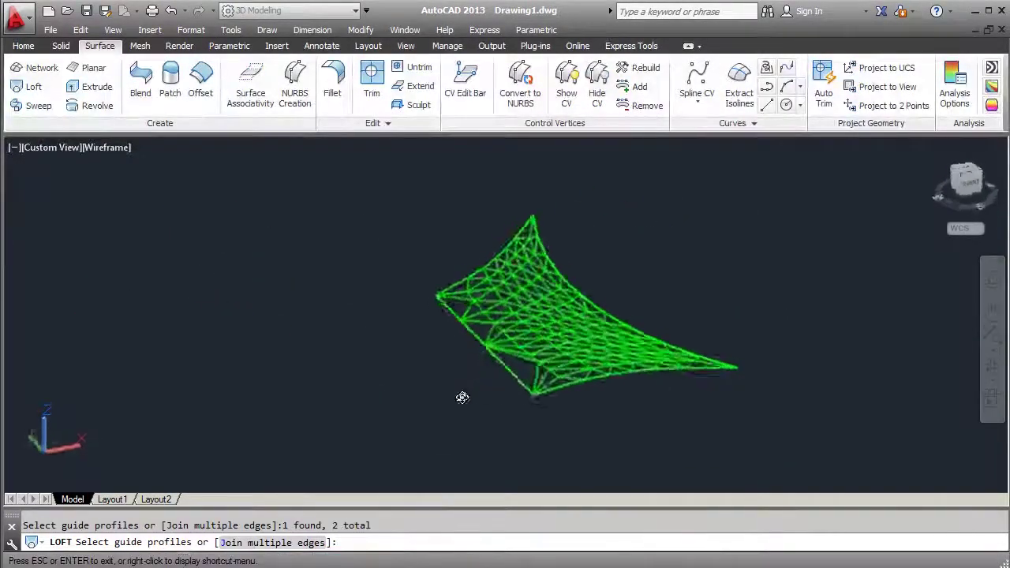
{"action": "key", "text": "Escape"}
Turn the red outline layer back on.
{"action": "left_click", "coordinate": [861, 125]}
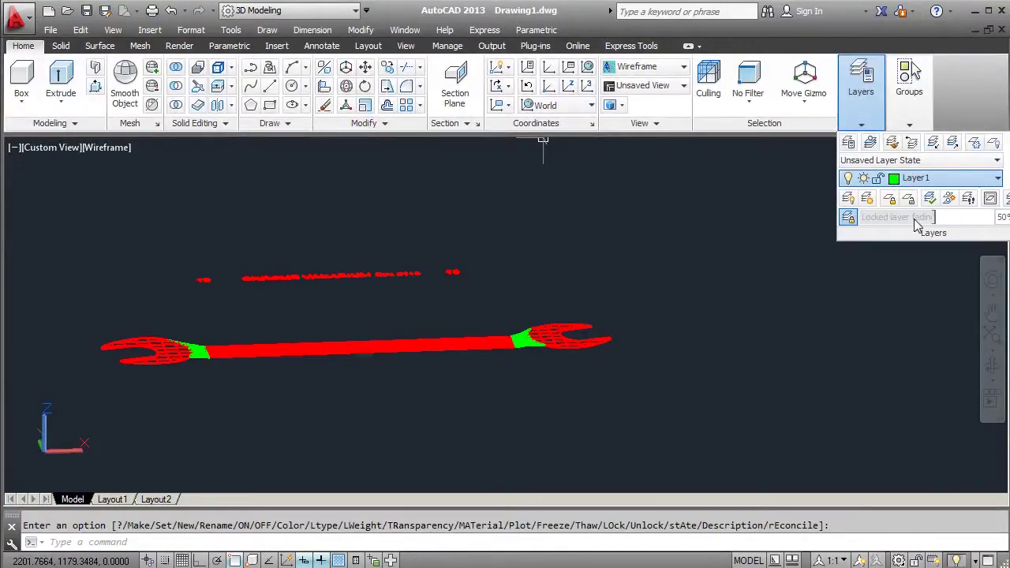
{"action": "mouse_move", "coordinate": [473, 316]}
{"action": "middle_mouse_down", "text": "shift"}
{"action": "mouse_move", "coordinate": [332, 355]}
{"action": "mouse_move", "coordinate": [372, 406]}
{"action": "middle_mouse_up", "text": "shift"}
{"action": "scroll", "coordinate": [329, 356], "scroll_direction": "up", "scroll_amount": 5}
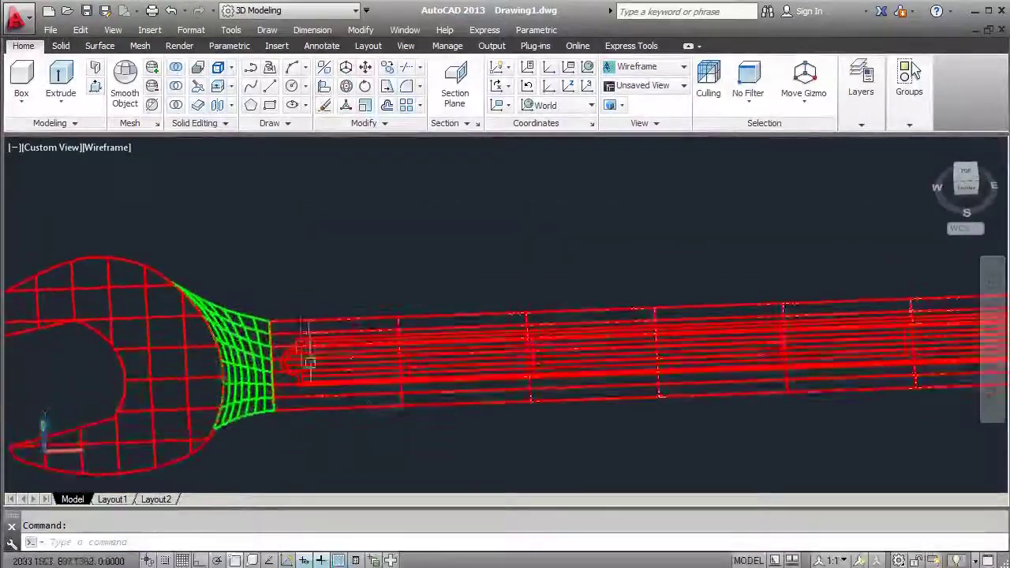
Trim the recessed outline out of the handle surface with SURFTRIM.
{"action": "scroll", "coordinate": [309, 363], "scroll_direction": "up", "scroll_amount": 5}
{"action": "key", "text": "Escape"}
{"action": "left_click", "coordinate": [100, 45]}
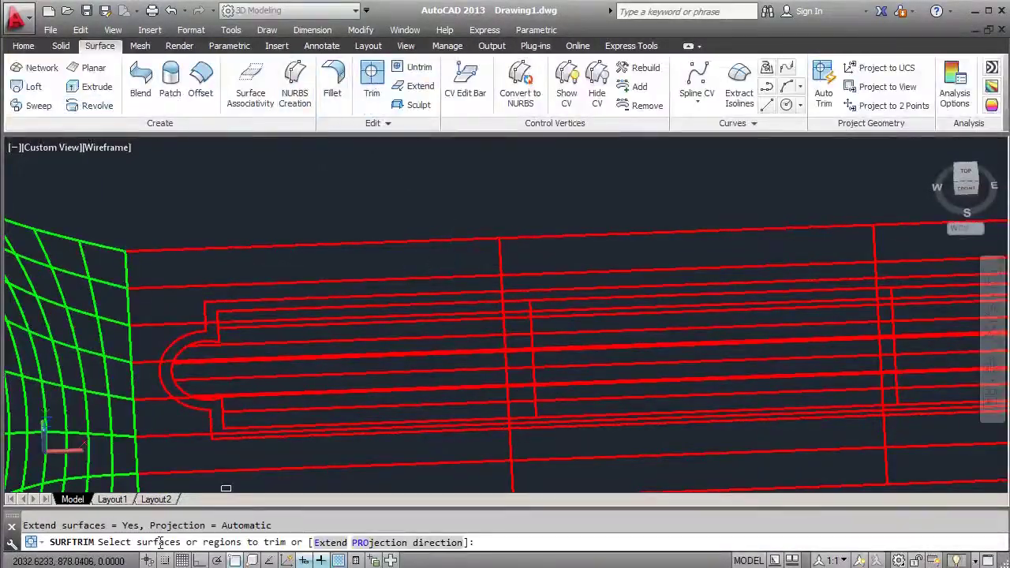
{"action": "scroll", "coordinate": [190, 427], "scroll_direction": "down", "scroll_amount": 1}
{"action": "key", "text": "Return"}
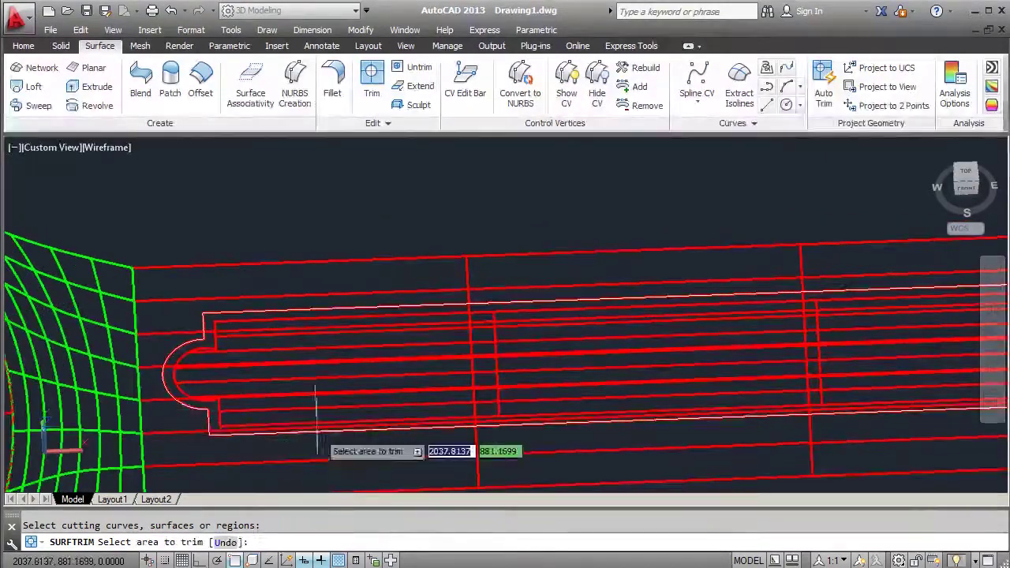
{"action": "middle_click_drag", "start_coordinate": [334, 449], "coordinate": [360, 456]}
{"action": "key", "text": "Escape"}
{"action": "scroll", "coordinate": [97, 298], "scroll_direction": "up", "scroll_amount": 3}
{"action": "scroll", "coordinate": [98, 297], "scroll_direction": "down", "scroll_amount": 2}
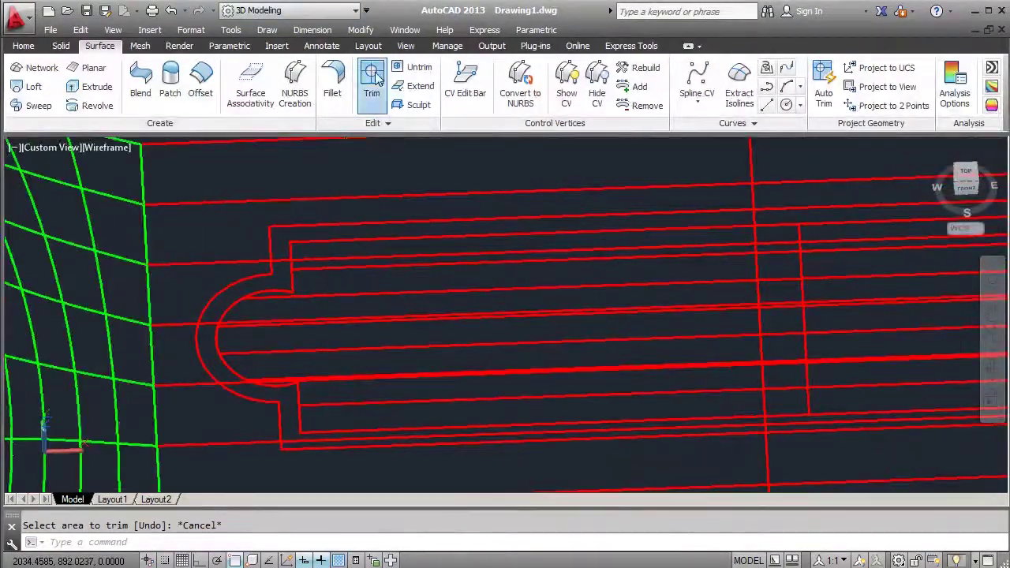
{"action": "left_click", "coordinate": [372, 83]}
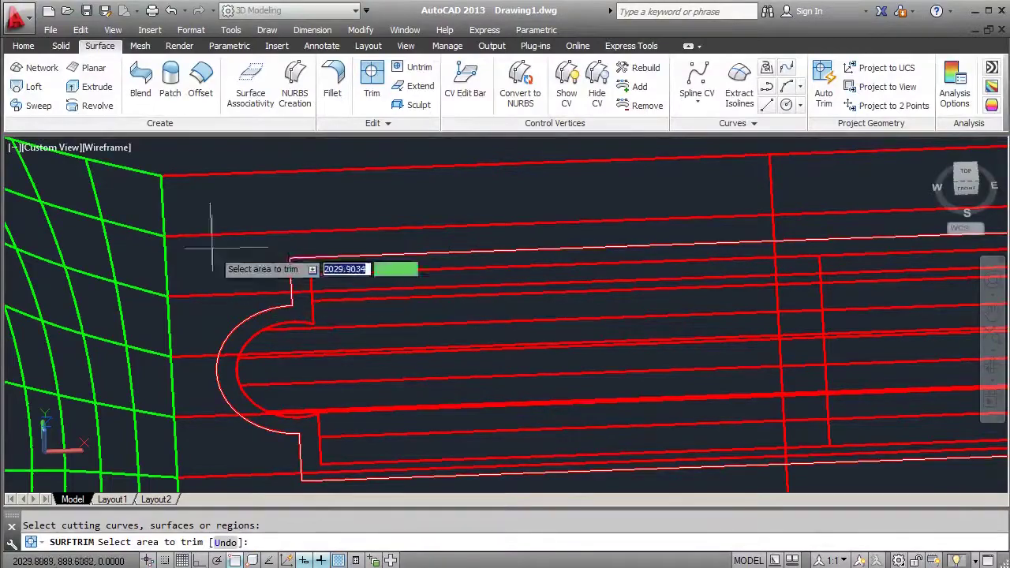
{"action": "key", "text": "Escape"}
Switch the visual style to Conceptual and inspect the trimmed handle.
{"action": "middle_click_drag", "start_coordinate": [408, 304], "coordinate": [552, 315], "text": "shift"}
{"action": "left_click", "coordinate": [110, 147]}
{"action": "left_click", "coordinate": [126, 237]}
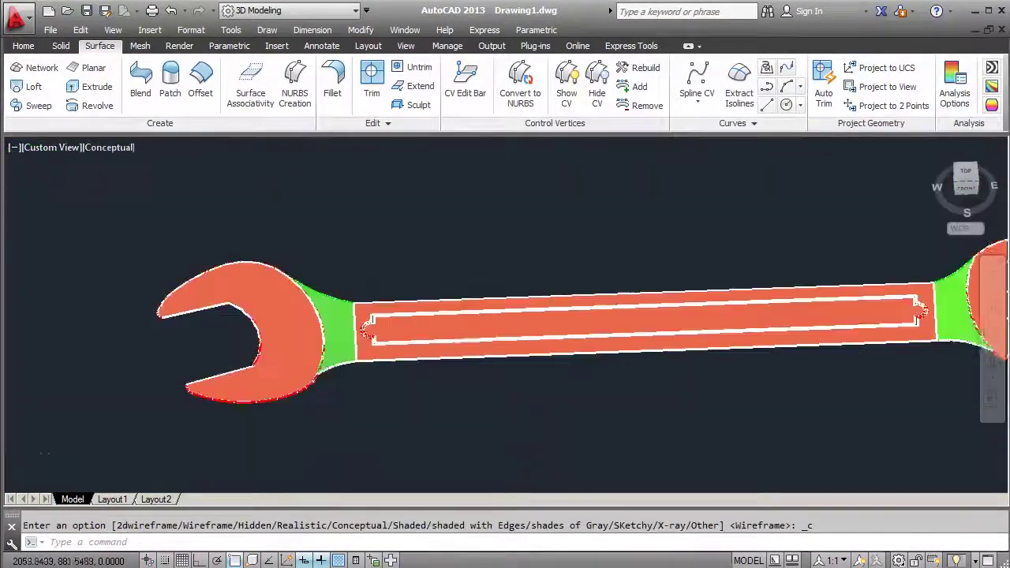
{"action": "scroll", "coordinate": [771, 299], "scroll_direction": "up", "scroll_amount": 3}
{"action": "scroll", "coordinate": [749, 315], "scroll_direction": "down", "scroll_amount": 3}
{"action": "middle_click_drag", "start_coordinate": [808, 406], "coordinate": [736, 268], "text": "shift"}
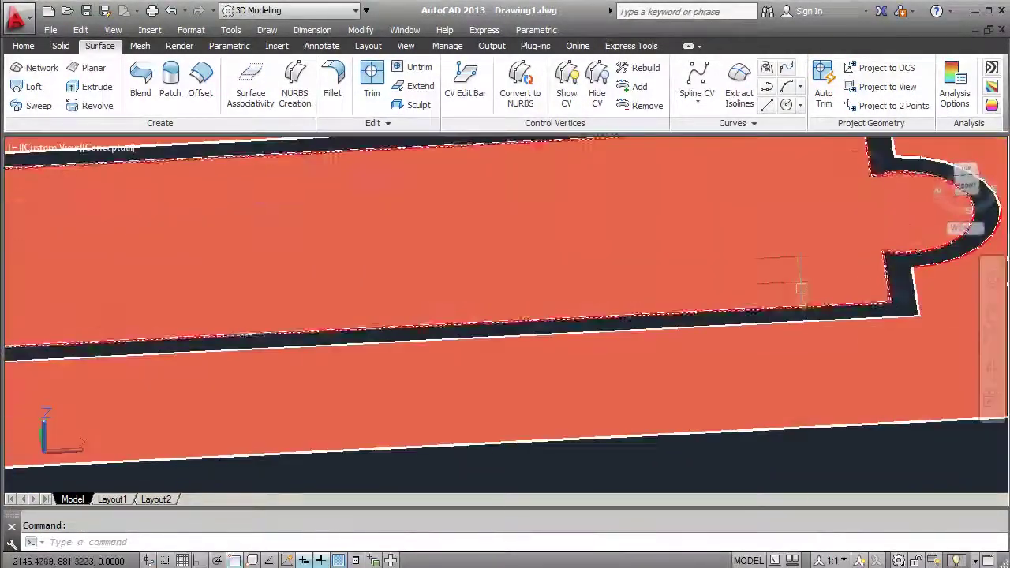
{"action": "left_click", "coordinate": [90, 288]}
{"action": "key", "text": "Escape"}
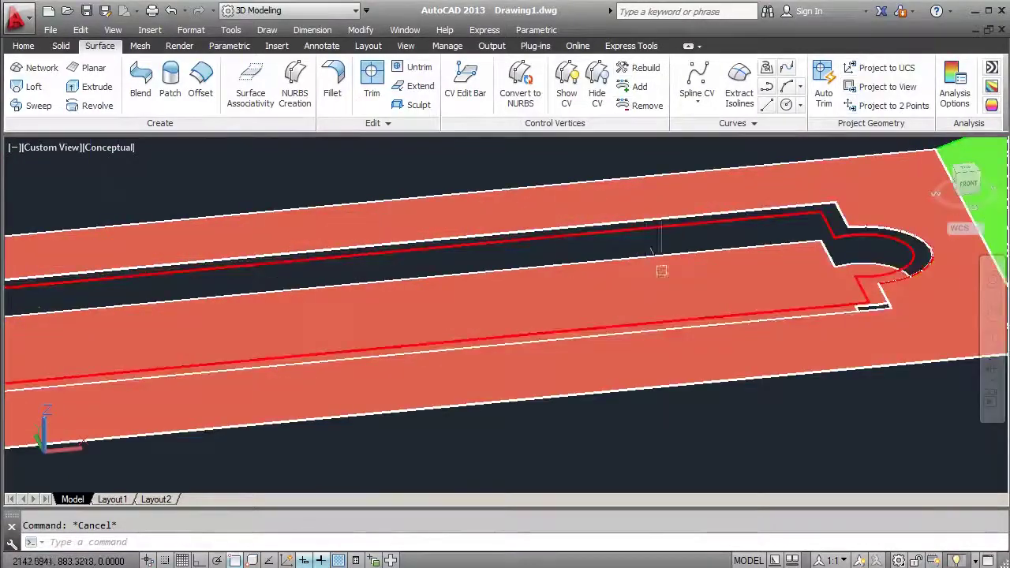
{"action": "middle_click_drag", "start_coordinate": [122, 415], "coordinate": [681, 322], "text": "shift"}
{"action": "key", "text": "ctrl+z"}
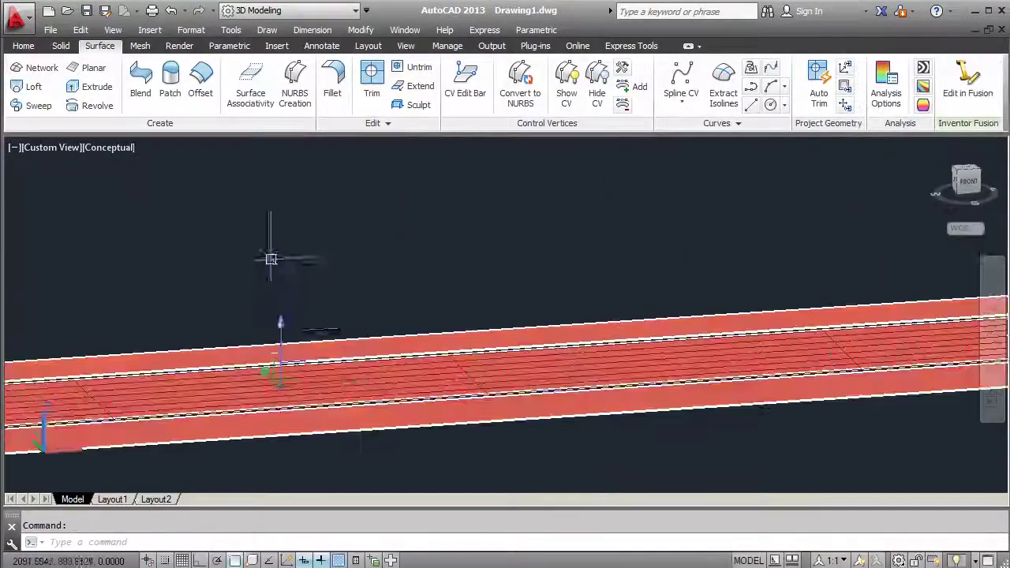
Blend the recess edges to the handle edges with bulge magnitude 1 on both.
{"action": "key", "text": "Escape"}
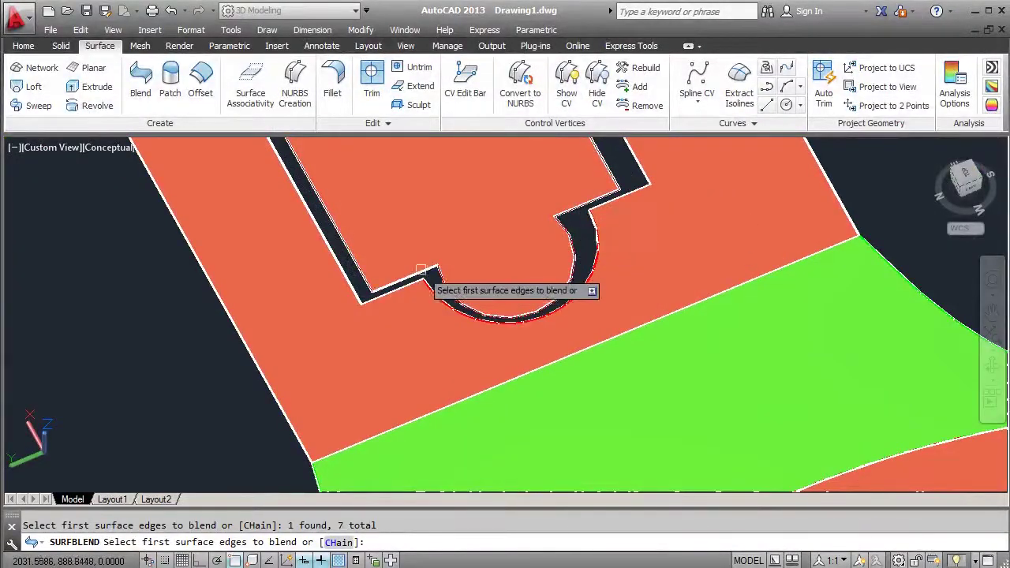
{"action": "key", "text": "Return"}
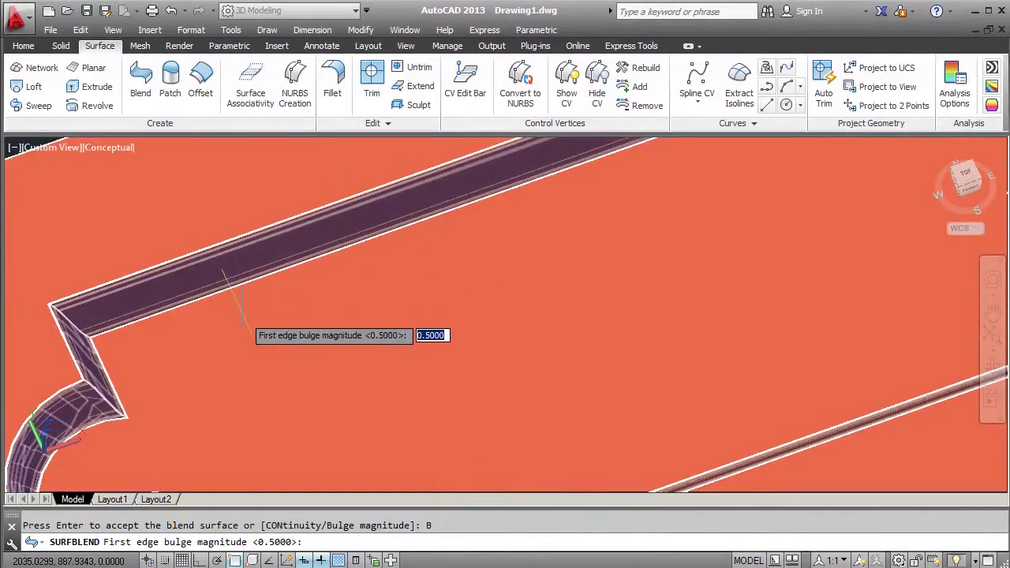
{"action": "type", "text": "1"}
{"action": "key", "text": "Return"}
{"action": "type", "text": "1"}
{"action": "key", "text": "Return"}
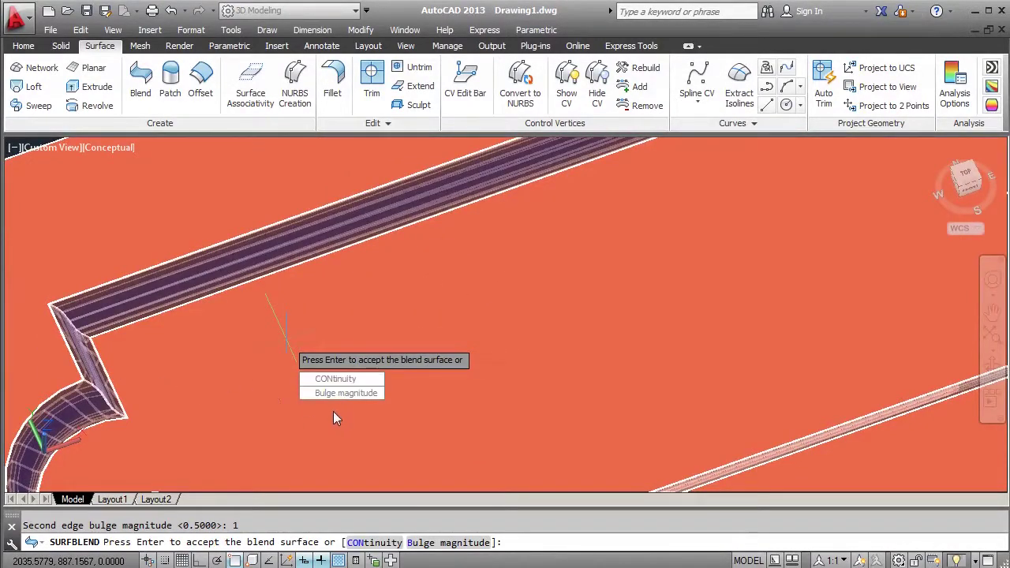
{"action": "mouse_move", "coordinate": [333, 418]}
{"action": "middle_mouse_down", "text": "shift"}
{"action": "mouse_move", "coordinate": [432, 386]}
{"action": "mouse_move", "coordinate": [391, 358]}
{"action": "middle_mouse_up", "text": "shift"}
{"action": "key", "text": "Return"}
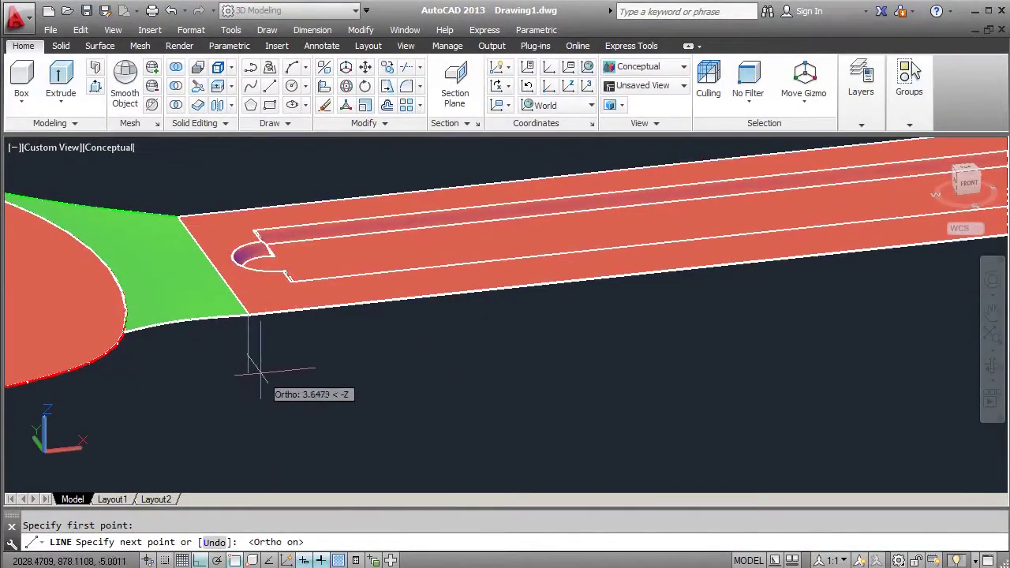
Cancel the unfinished line and select all half-wrench pieces for Mirror 3D.
{"action": "key", "text": "Escape"}
{"action": "scroll", "coordinate": [342, 266], "scroll_direction": "down", "scroll_amount": 3}
{"action": "scroll", "coordinate": [45, 289], "scroll_direction": "up", "scroll_amount": 1}
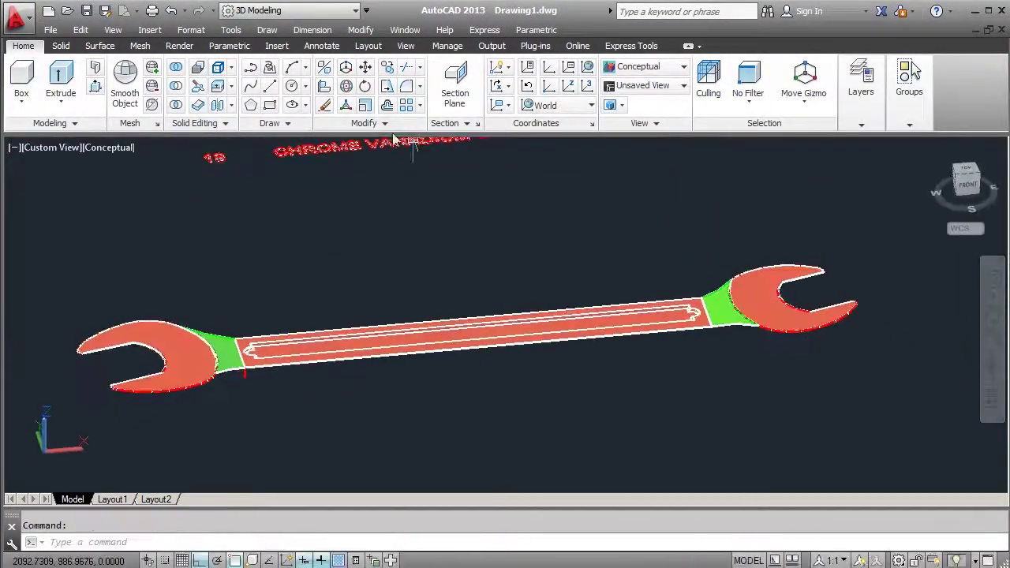
{"action": "left_click", "coordinate": [361, 30]}
{"action": "left_click", "coordinate": [541, 465]}
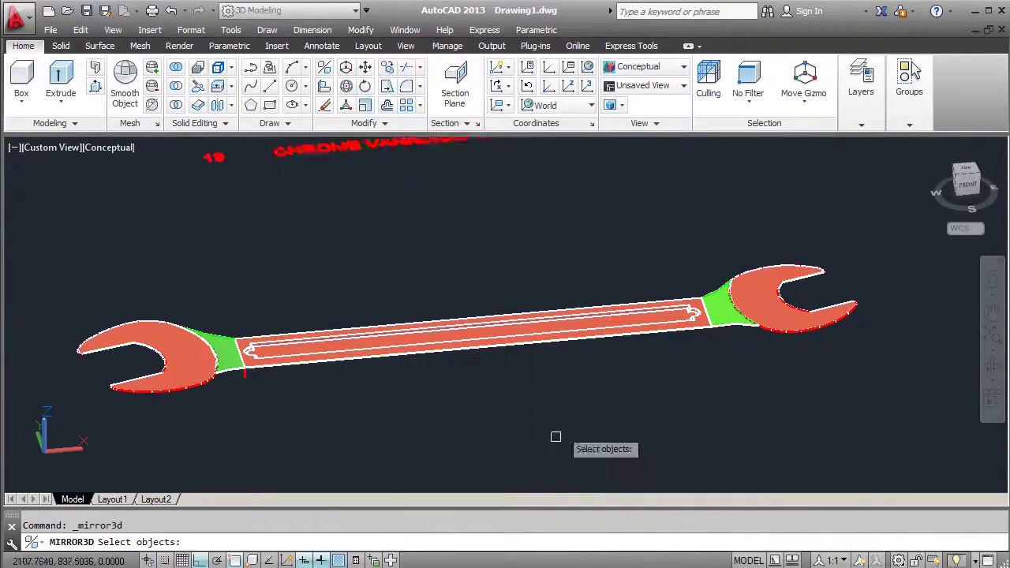
{"action": "left_click", "coordinate": [553, 434]}
{"action": "left_click", "coordinate": [177, 412]}
{"action": "scroll", "coordinate": [177, 412], "scroll_direction": "up", "scroll_amount": 3}
{"action": "scroll", "coordinate": [176, 418], "scroll_direction": "down", "scroll_amount": 2}
{"action": "left_click", "coordinate": [410, 334]}
{"action": "key", "text": "Return"}
Mirror the half wrench about the XY plane, keeping the source objects.
{"action": "scroll", "coordinate": [484, 327], "scroll_direction": "up", "scroll_amount": 2}
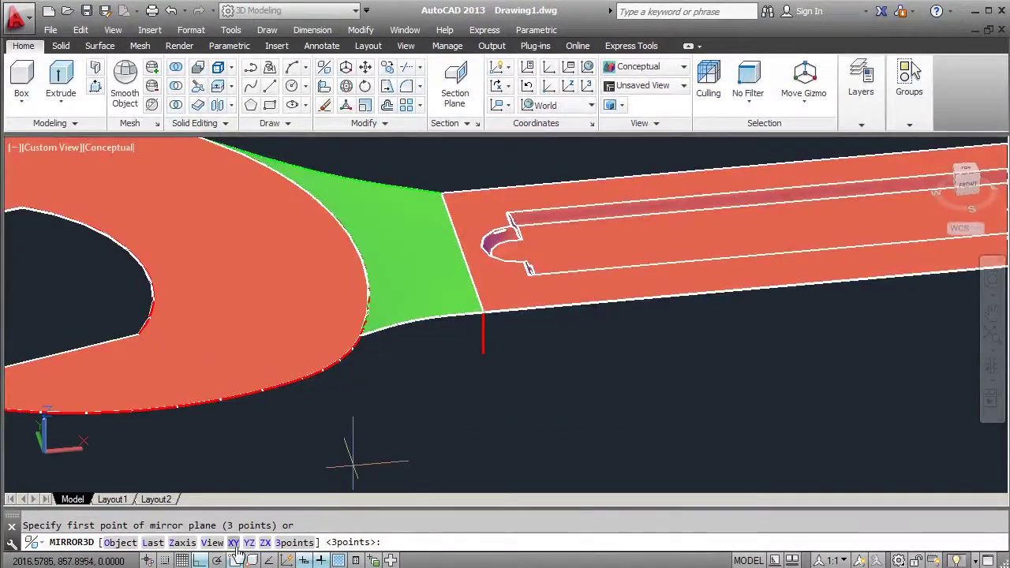
{"action": "scroll", "coordinate": [480, 333], "scroll_direction": "up", "scroll_amount": 2}
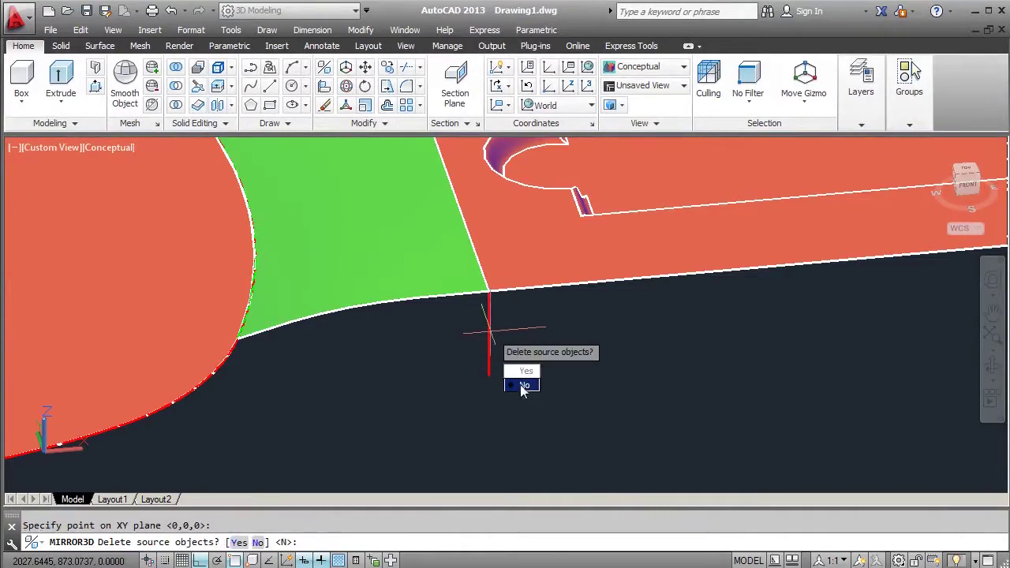
{"action": "left_click", "coordinate": [524, 390]}
{"action": "scroll", "coordinate": [534, 408], "scroll_direction": "down", "scroll_amount": 5}
{"action": "scroll", "coordinate": [507, 326], "scroll_direction": "down", "scroll_amount": 3}
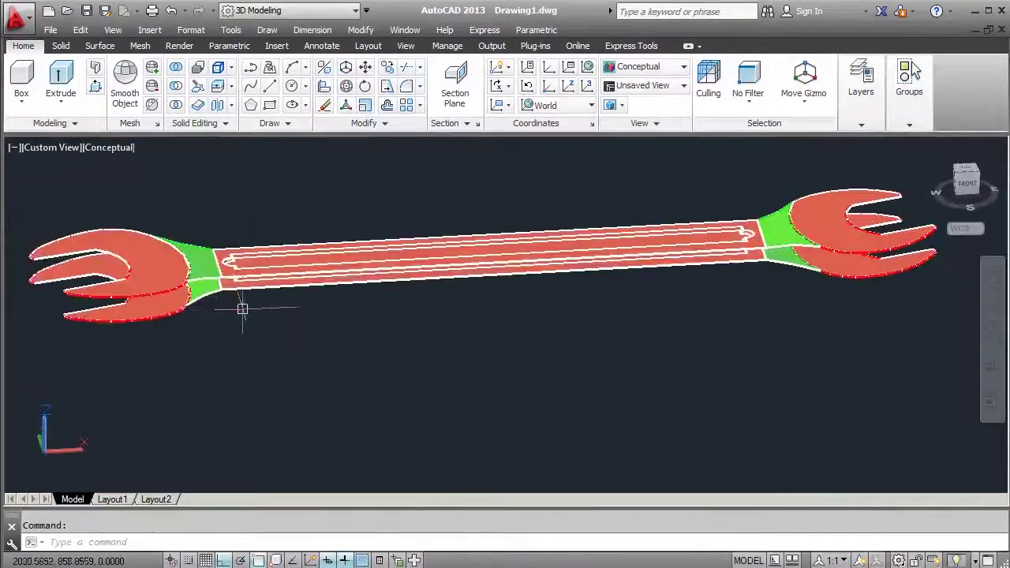
{"action": "scroll", "coordinate": [242, 309], "scroll_direction": "up", "scroll_amount": 2}
{"action": "scroll", "coordinate": [315, 347], "scroll_direction": "up", "scroll_amount": 3}
{"action": "scroll", "coordinate": [327, 349], "scroll_direction": "down", "scroll_amount": 5}
{"action": "scroll", "coordinate": [237, 367], "scroll_direction": "up", "scroll_amount": 2}
Select the left wrench, cancelling an accidental grip stretch.
{"action": "left_click", "coordinate": [235, 371]}
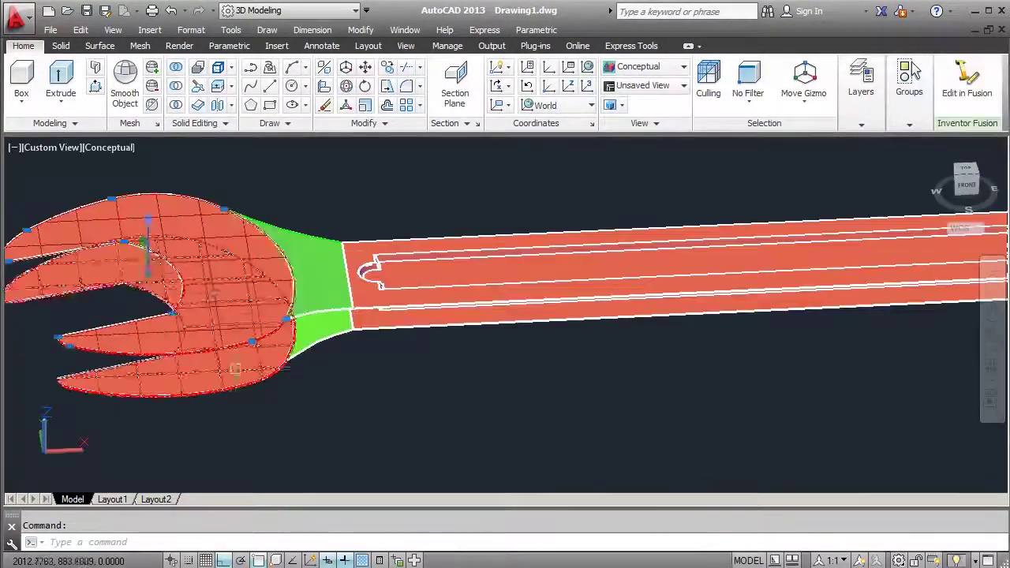
{"action": "scroll", "coordinate": [316, 300], "scroll_direction": "up", "scroll_amount": 3}
{"action": "scroll", "coordinate": [378, 253], "scroll_direction": "up", "scroll_amount": 2}
{"action": "scroll", "coordinate": [395, 229], "scroll_direction": "down", "scroll_amount": 1}
{"action": "scroll", "coordinate": [406, 204], "scroll_direction": "up", "scroll_amount": 2}
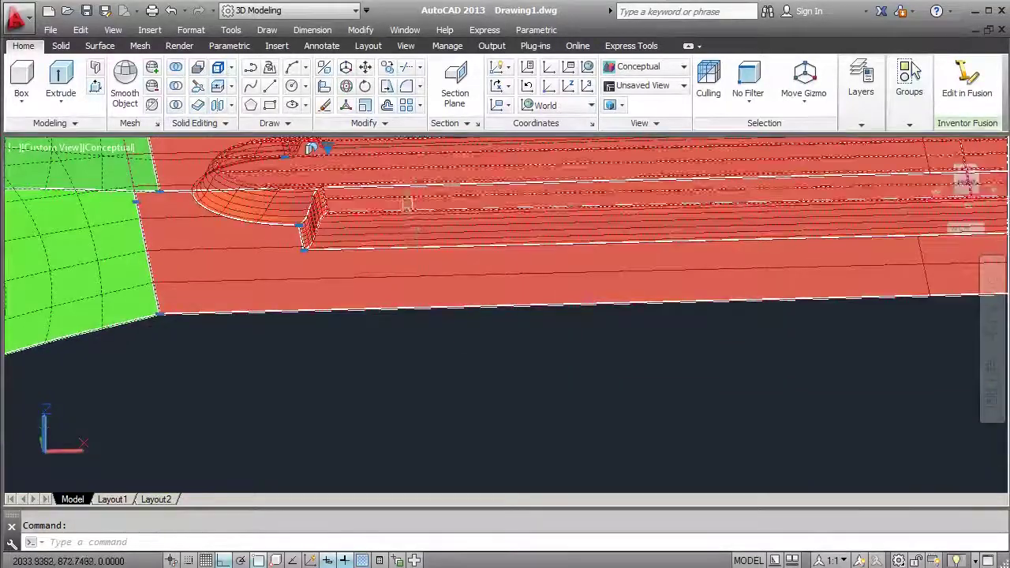
{"action": "scroll", "coordinate": [407, 203], "scroll_direction": "down", "scroll_amount": 3}
{"action": "left_click", "coordinate": [754, 430]}
{"action": "key", "text": "Escape"}
{"action": "scroll", "coordinate": [450, 323], "scroll_direction": "down", "scroll_amount": 3}
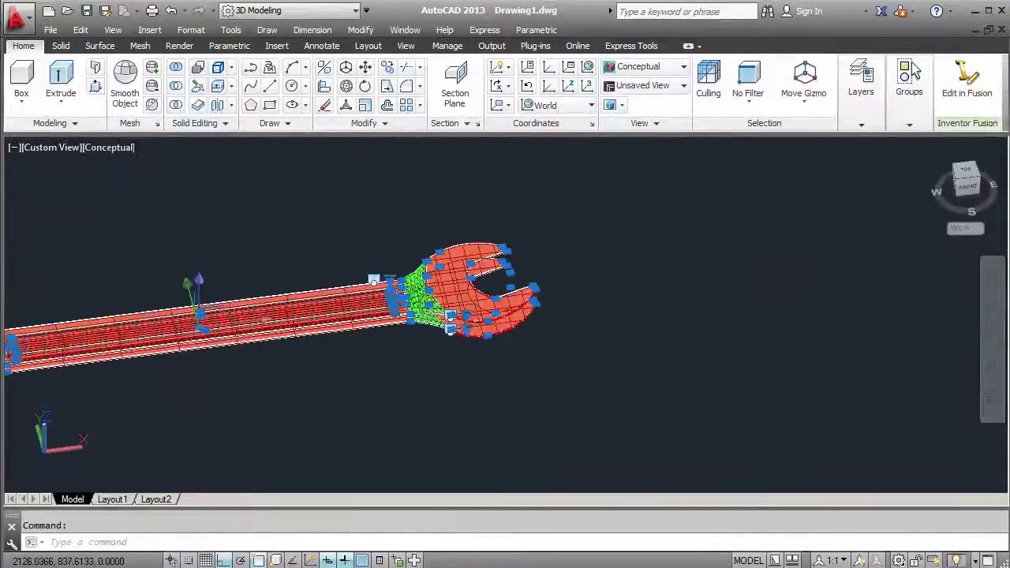
{"action": "scroll", "coordinate": [450, 324], "scroll_direction": "down", "scroll_amount": 3}
Move the selected wrench 500 units aside from the other one.
{"action": "type", "text": "m"}
{"action": "key", "text": "Return"}
{"action": "left_click", "coordinate": [249, 401]}
{"action": "key", "text": "Return"}
{"action": "scroll", "coordinate": [430, 374], "scroll_direction": "down", "scroll_amount": 2}
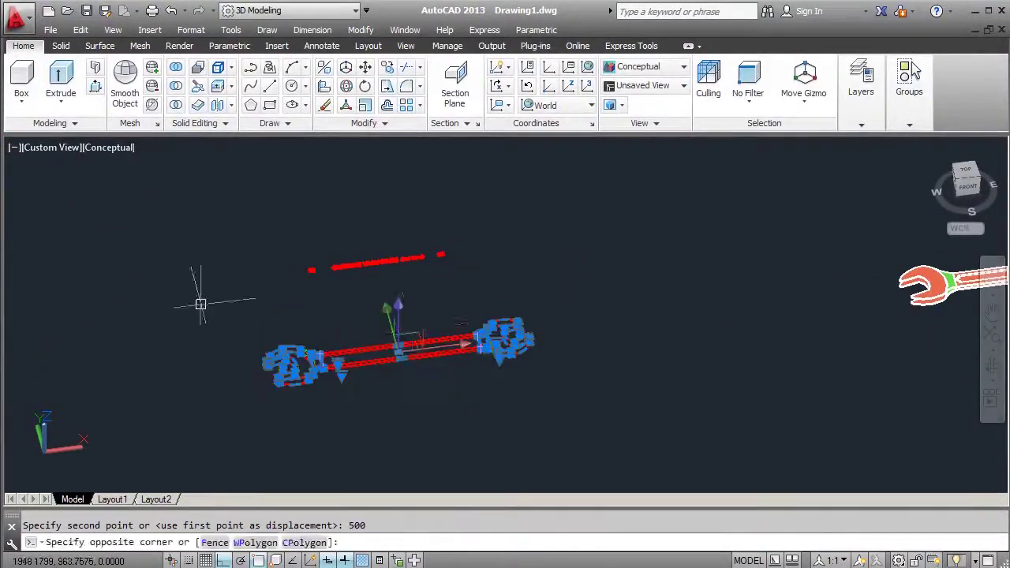
{"action": "left_click", "coordinate": [410, 405]}
{"action": "type", "text": "500"}
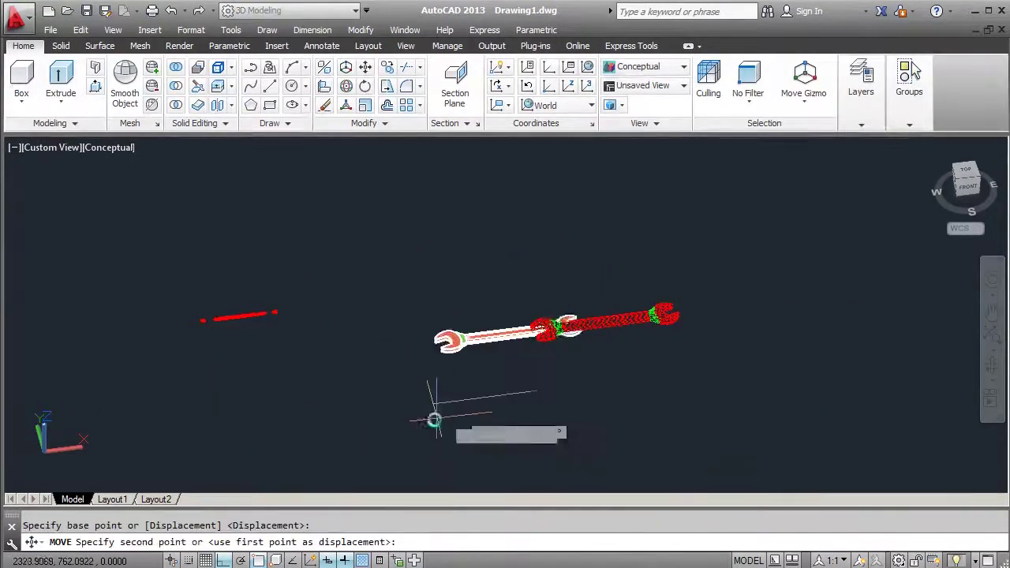
{"action": "key", "text": "Escape"}
{"action": "middle_click_drag", "start_coordinate": [434, 420], "coordinate": [555, 339], "text": "shift"}
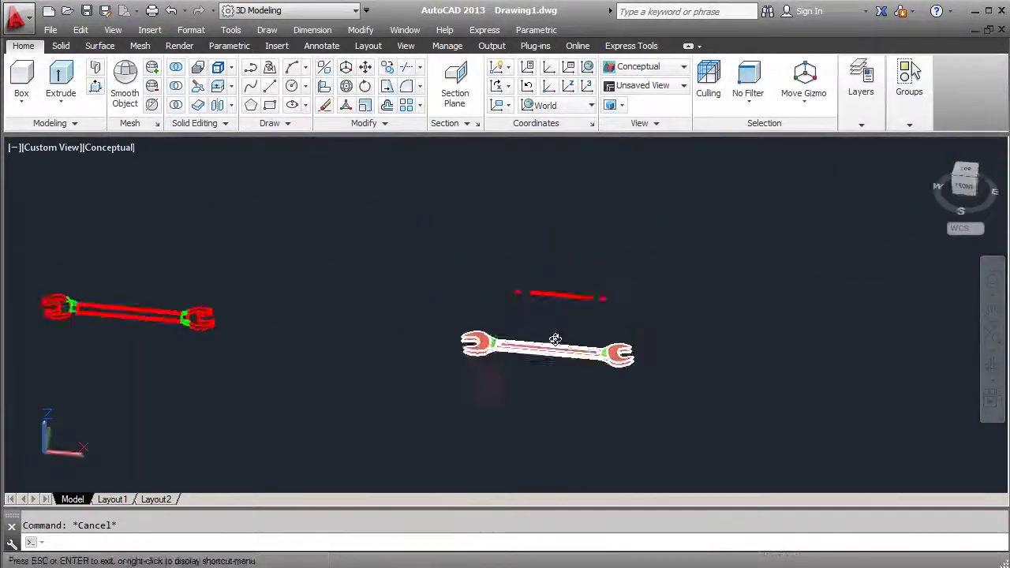
{"action": "scroll", "coordinate": [556, 339], "scroll_direction": "up", "scroll_amount": 8}
Blend the first gap between a wrench head and the handle with a smooth surface.
{"action": "left_click", "coordinate": [99, 47]}
{"action": "scroll", "coordinate": [374, 400], "scroll_direction": "up", "scroll_amount": 5}
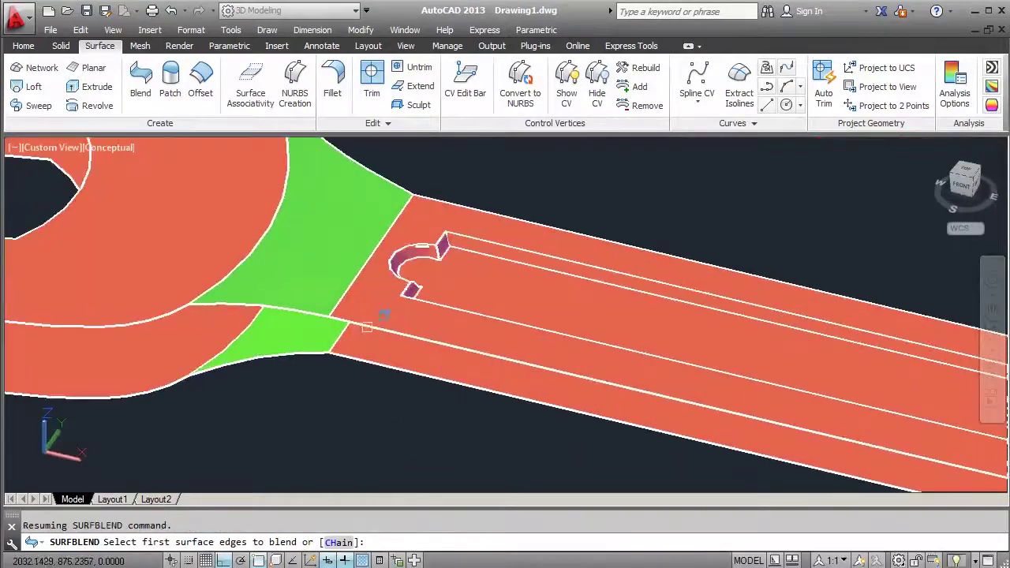
{"action": "scroll", "coordinate": [327, 289], "scroll_direction": "up", "scroll_amount": 3}
{"action": "left_click", "coordinate": [287, 320]}
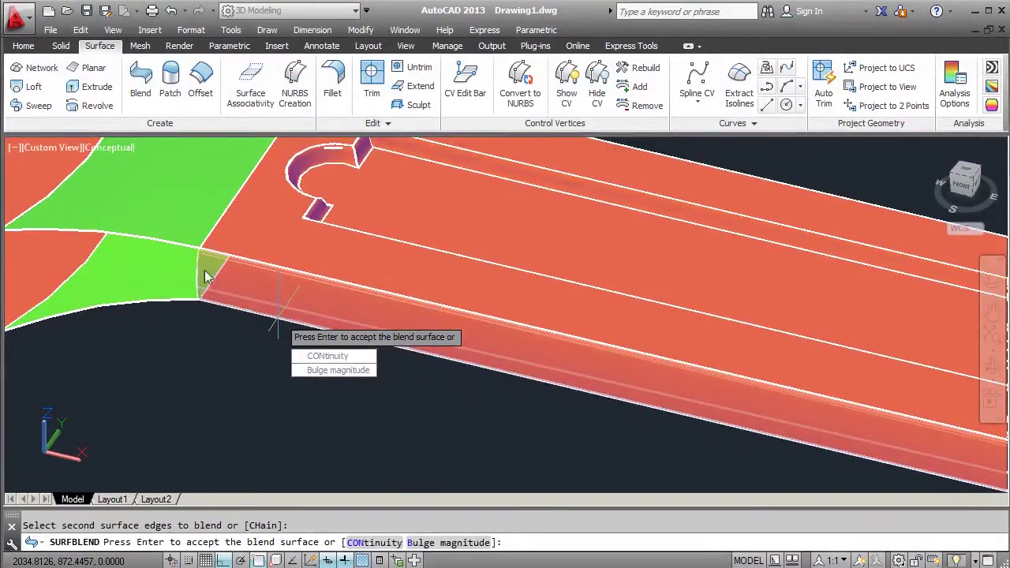
{"action": "scroll", "coordinate": [334, 374], "scroll_direction": "down", "scroll_amount": 2}
{"action": "middle_click_drag", "start_coordinate": [334, 374], "coordinate": [377, 384], "text": "shift"}
{"action": "key", "text": "ctrl+z"}
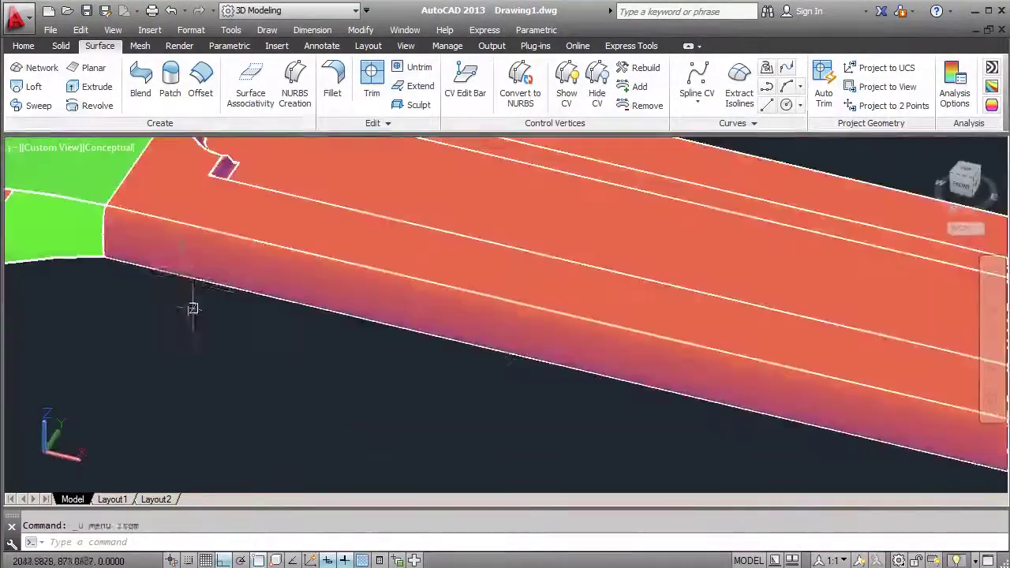
{"action": "scroll", "coordinate": [270, 334], "scroll_direction": "down", "scroll_amount": 6}
{"action": "scroll", "coordinate": [437, 379], "scroll_direction": "up", "scroll_amount": 8}
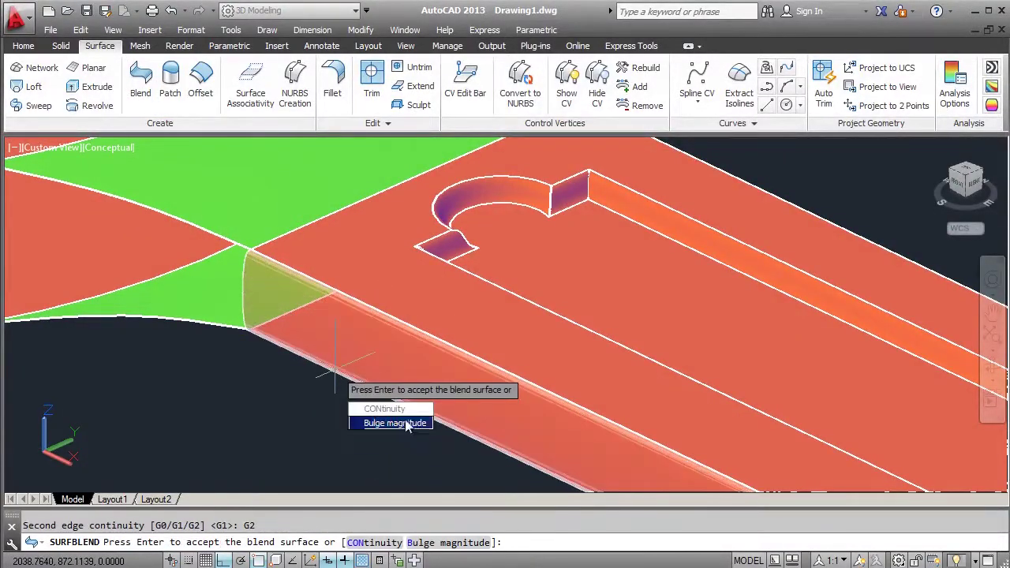
{"action": "key", "text": "Return"}
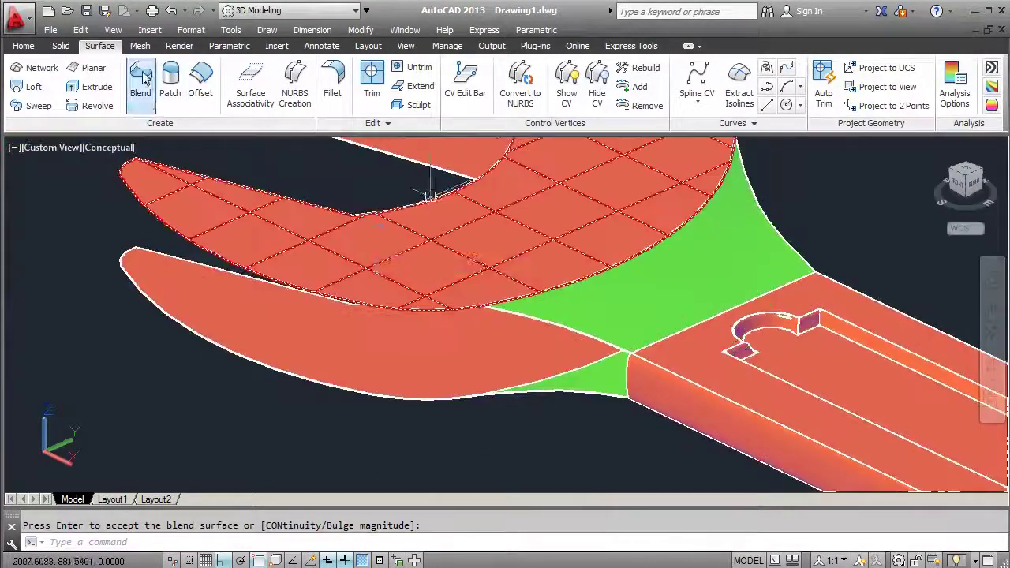
Blend the remaining head, neck and handle edge pairs, accepting each surface.
{"action": "key", "text": "Return"}
{"action": "key", "text": "Return"}
{"action": "key", "text": "Return"}
{"action": "scroll", "coordinate": [476, 318], "scroll_direction": "up", "scroll_amount": 2}
{"action": "left_click", "coordinate": [470, 436]}
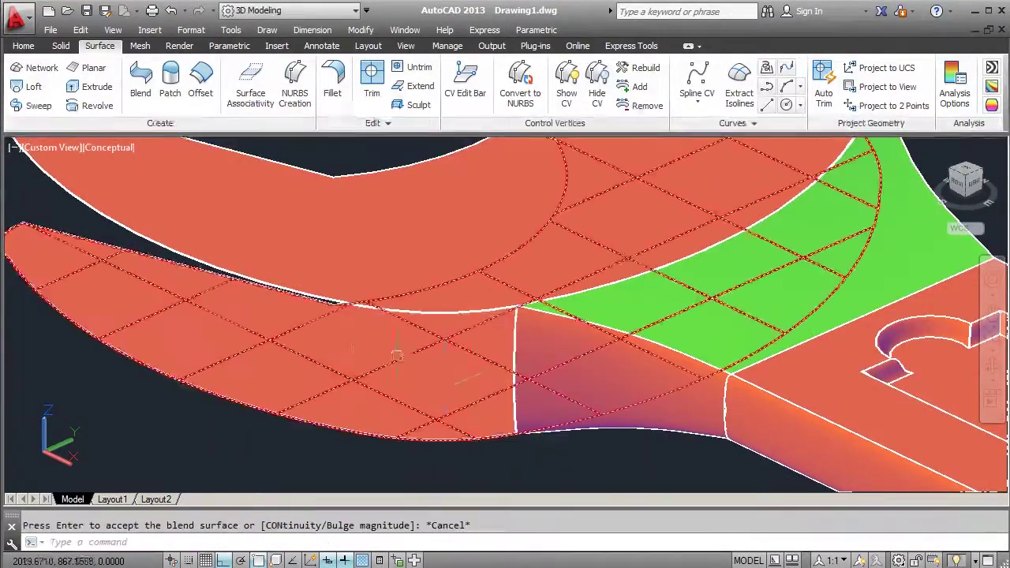
{"action": "key", "text": "Return"}
{"action": "key", "text": "Return"}
{"action": "left_click", "coordinate": [514, 300]}
{"action": "key", "text": "Return"}
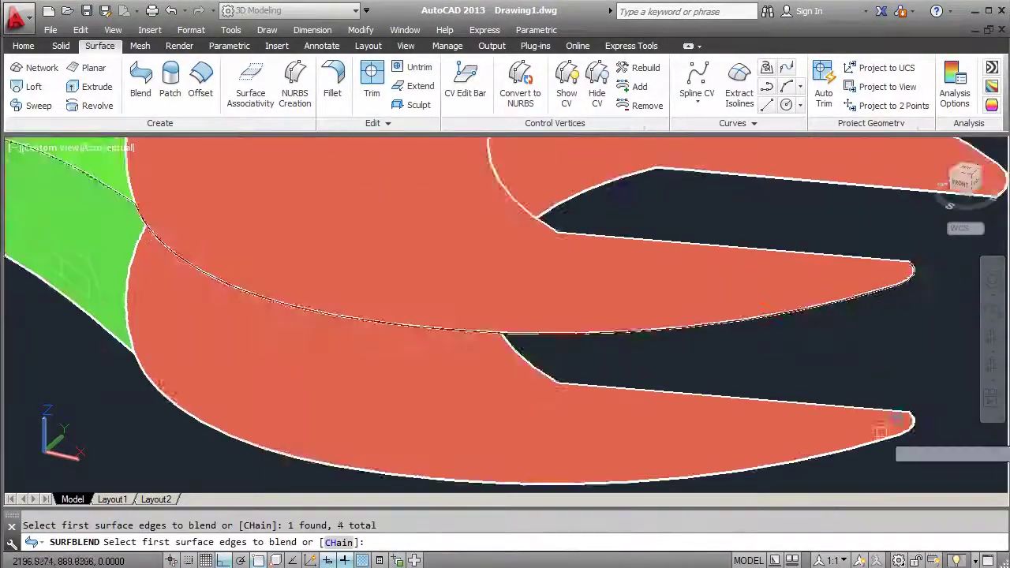
{"action": "key", "text": "Return"}
{"action": "key", "text": "Return"}
{"action": "key", "text": "Return"}
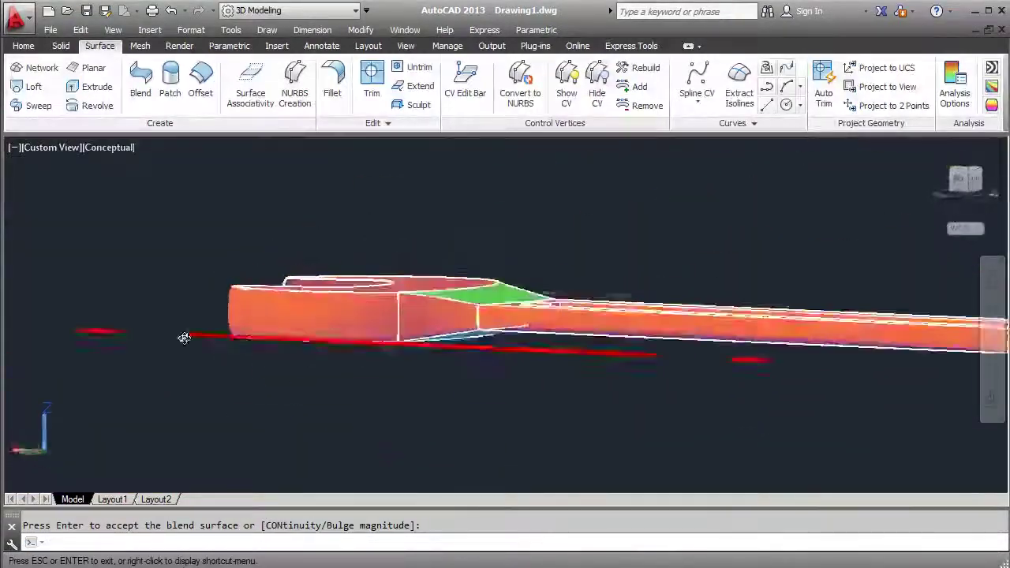
{"action": "key", "text": "Return"}
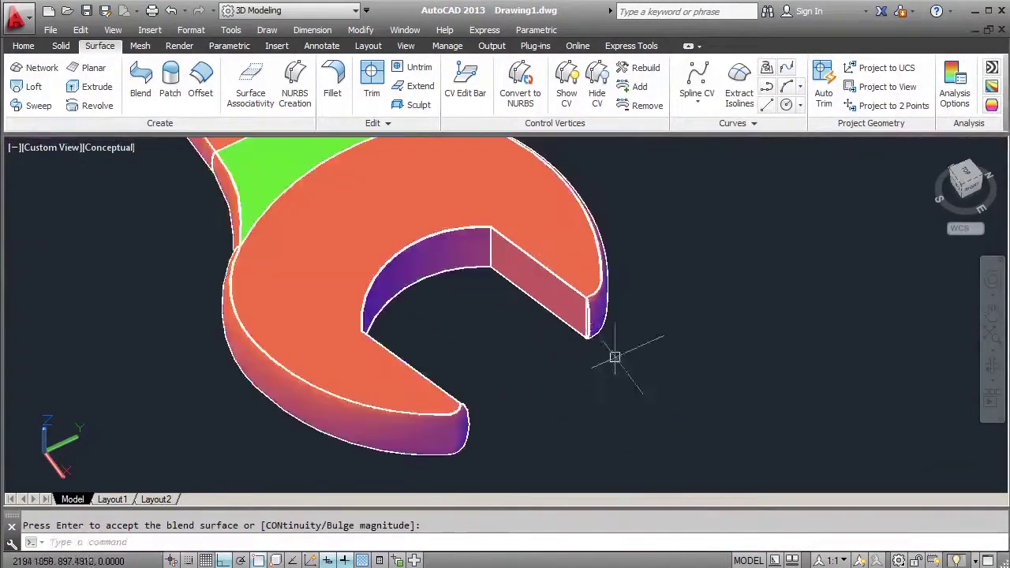
{"action": "key", "text": "Return"}
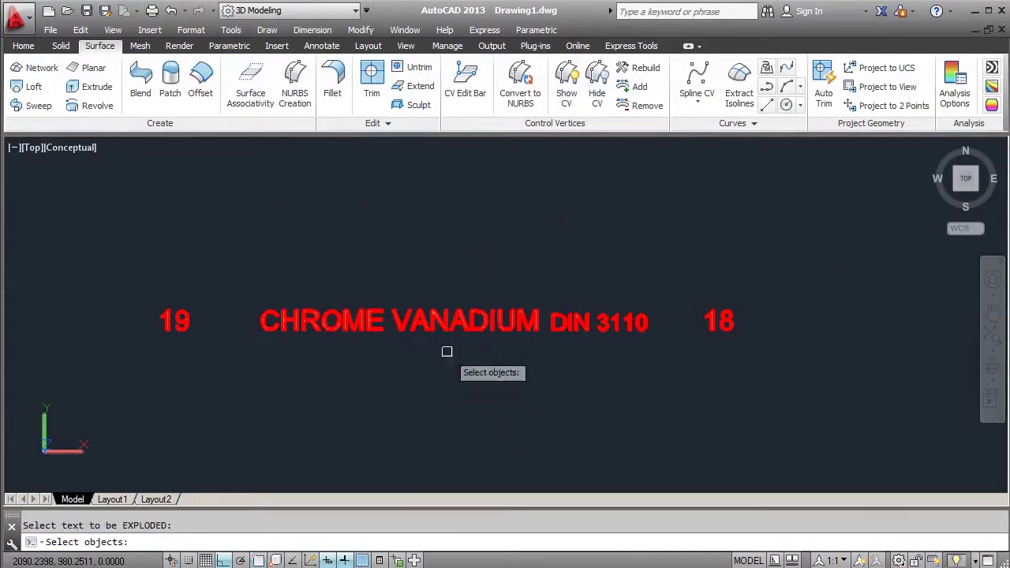
Explode the label text into outlines and switch the view to 2D Wireframe.
{"action": "left_click", "coordinate": [789, 376]}
{"action": "left_click", "coordinate": [106, 265]}
{"action": "key", "text": "Return"}
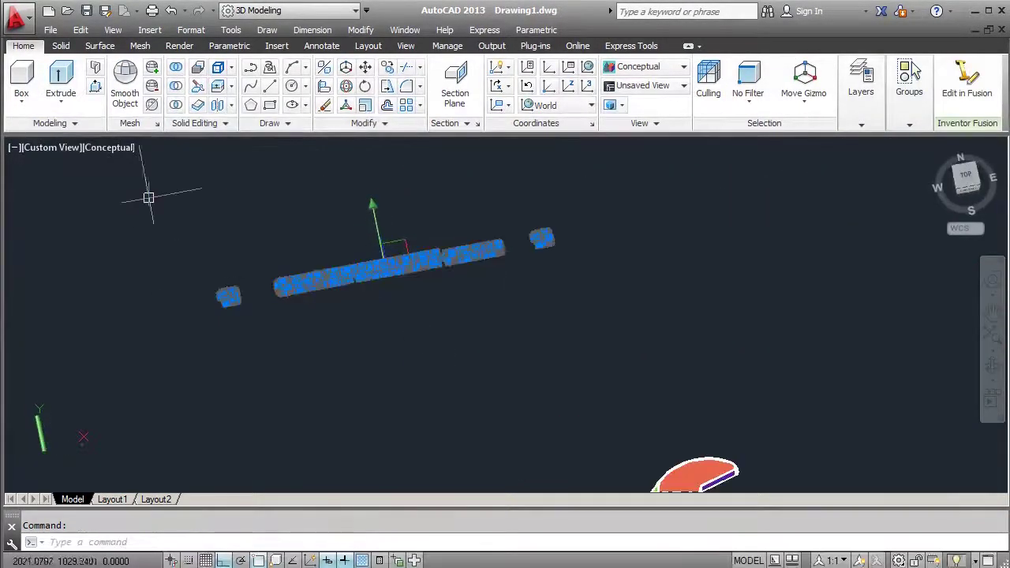
{"action": "left_click", "coordinate": [109, 147]}
{"action": "left_click", "coordinate": [154, 184]}
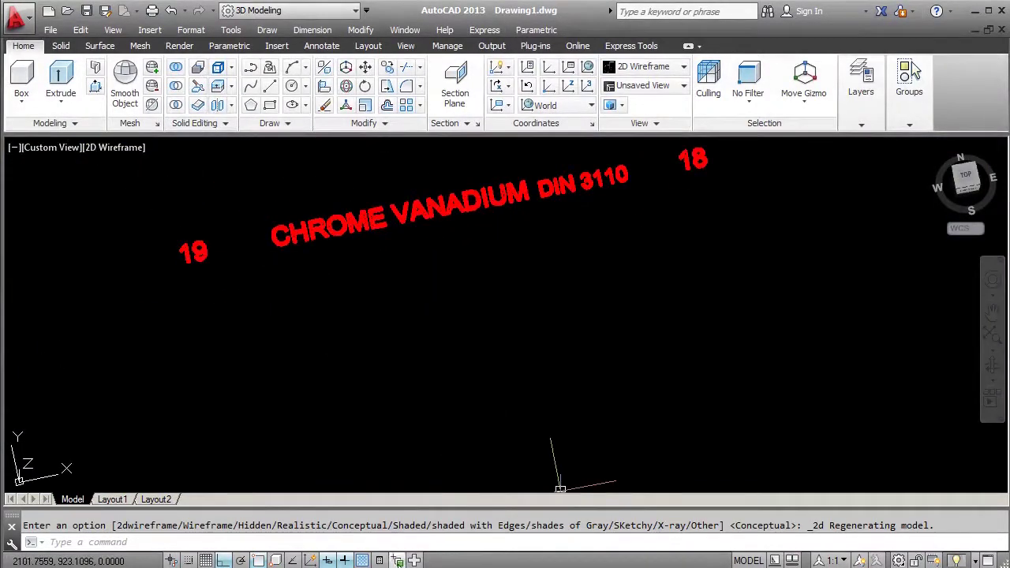
Orbit to a side view of the handle and select the lettering above it.
{"action": "middle_click_drag", "start_coordinate": [604, 258], "coordinate": [709, 197], "text": "shift"}
{"action": "left_click", "coordinate": [710, 198]}
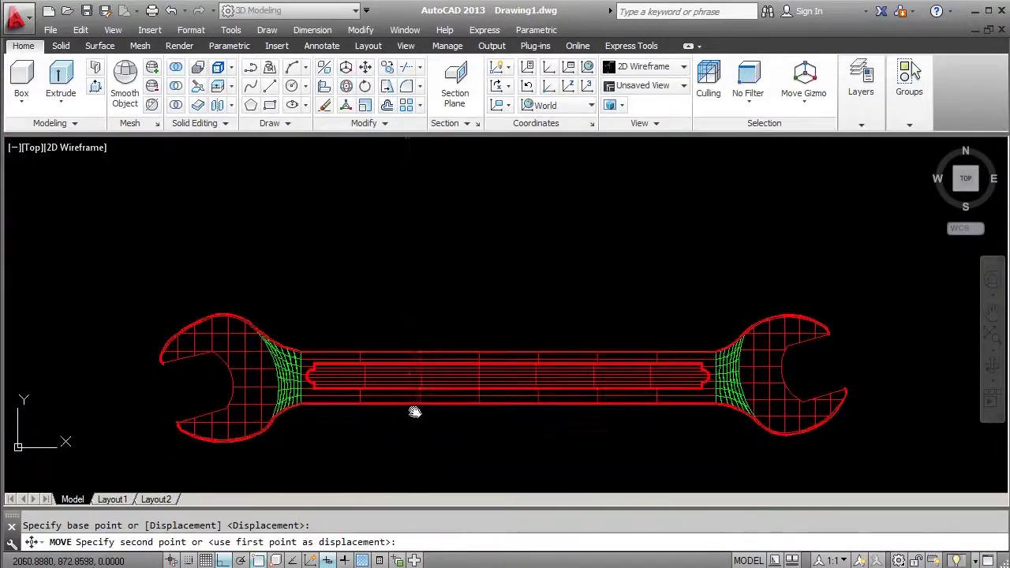
{"action": "key", "text": "Escape"}
{"action": "scroll", "coordinate": [234, 343], "scroll_direction": "up", "scroll_amount": 5}
{"action": "middle_click_drag", "start_coordinate": [235, 343], "coordinate": [400, 271], "text": "shift"}
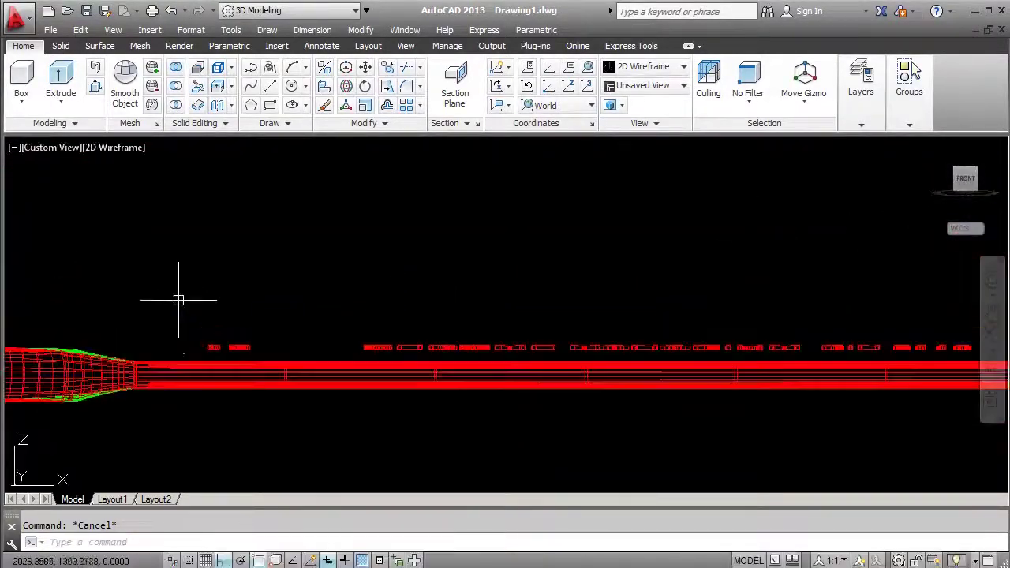
{"action": "left_click", "coordinate": [178, 300]}
{"action": "mouse_move", "coordinate": [923, 365]}
{"action": "middle_mouse_down", "text": "shift"}
{"action": "mouse_move", "coordinate": [750, 377]}
{"action": "mouse_move", "coordinate": [350, 476]}
{"action": "mouse_move", "coordinate": [155, 426]}
{"action": "middle_mouse_up", "text": "shift"}
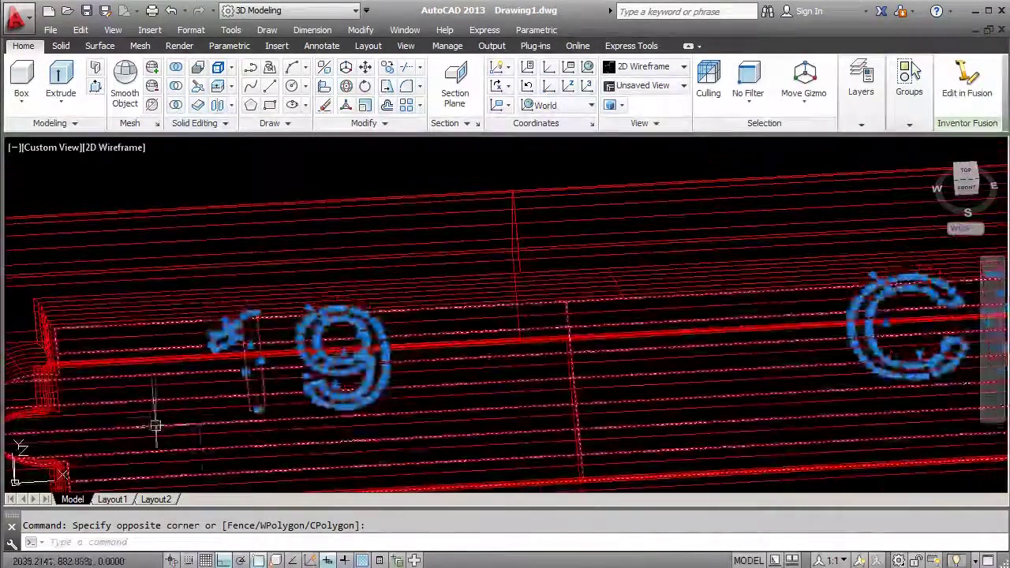
{"action": "left_click", "coordinate": [155, 426]}
Move the 19 lettering along the handle with Ortho off.
{"action": "key", "text": "Return"}
{"action": "left_click", "coordinate": [300, 399]}
{"action": "key", "text": "F8"}
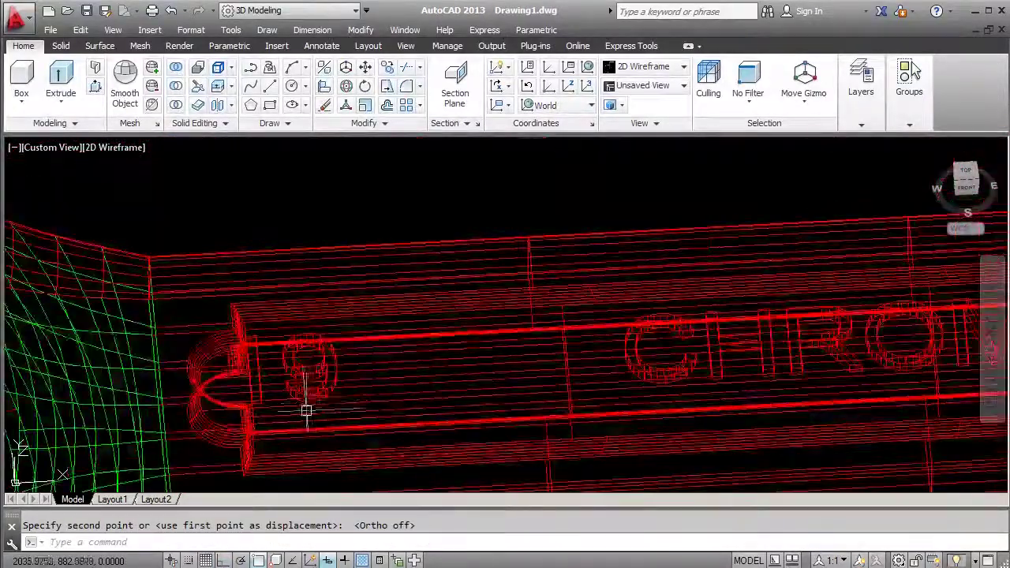
{"action": "middle_click_drag", "start_coordinate": [306, 410], "coordinate": [305, 411], "text": "shift"}
{"action": "scroll", "coordinate": [305, 411], "scroll_direction": "down", "scroll_amount": 3}
{"action": "left_click", "coordinate": [169, 293]}
{"action": "left_click", "coordinate": [518, 410]}
{"action": "scroll", "coordinate": [214, 413], "scroll_direction": "up", "scroll_amount": 3}
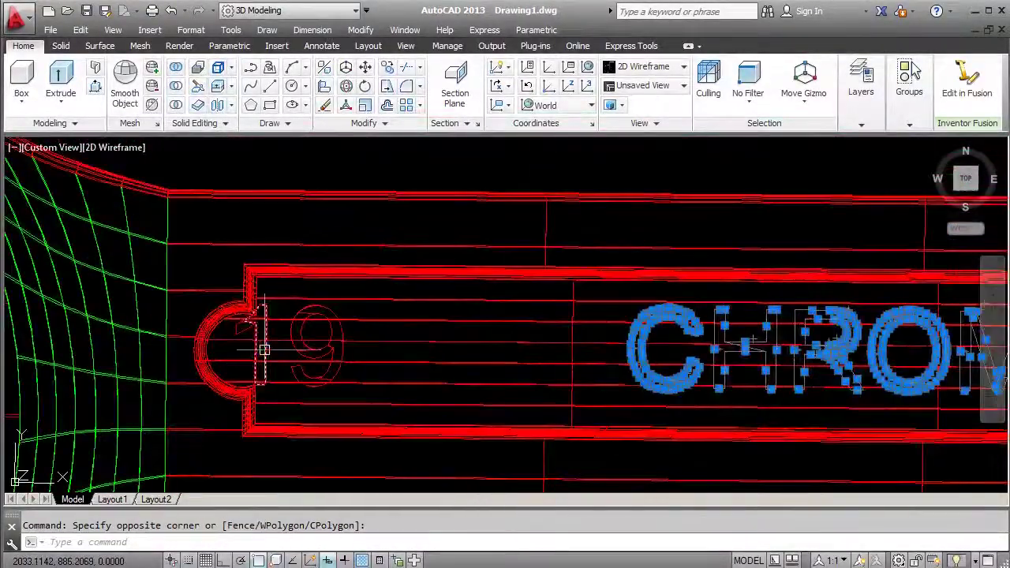
{"action": "scroll", "coordinate": [264, 349], "scroll_direction": "up", "scroll_amount": 3}
Slide the CHROME VANADIUM lettering straight along the handle panel with Ortho on.
{"action": "left_click", "coordinate": [237, 300]}
{"action": "key", "text": "Return"}
{"action": "scroll", "coordinate": [334, 218], "scroll_direction": "down", "scroll_amount": 5}
{"action": "left_click", "coordinate": [336, 247]}
{"action": "key", "text": "F8"}
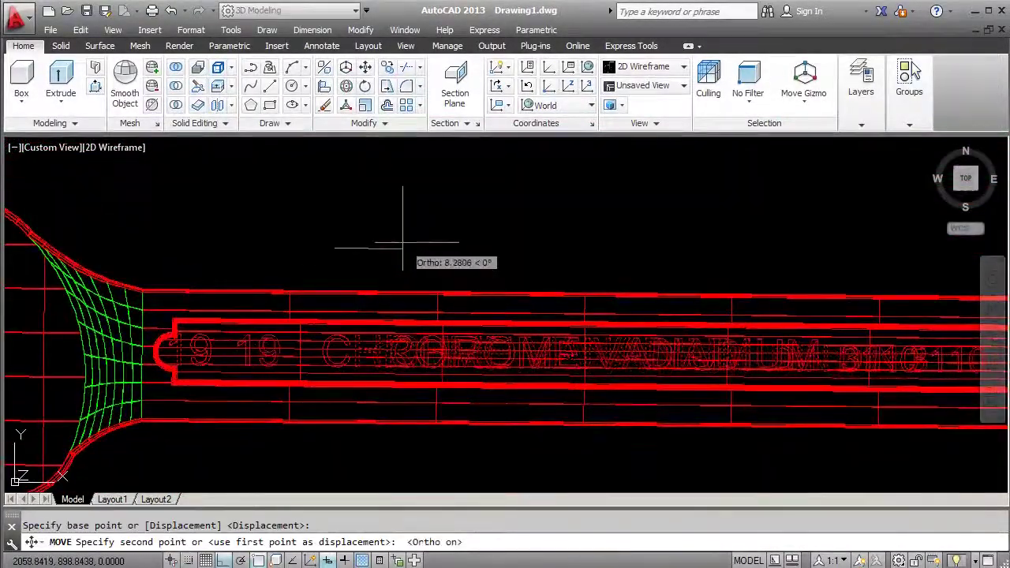
{"action": "scroll", "coordinate": [403, 243], "scroll_direction": "down", "scroll_amount": 2}
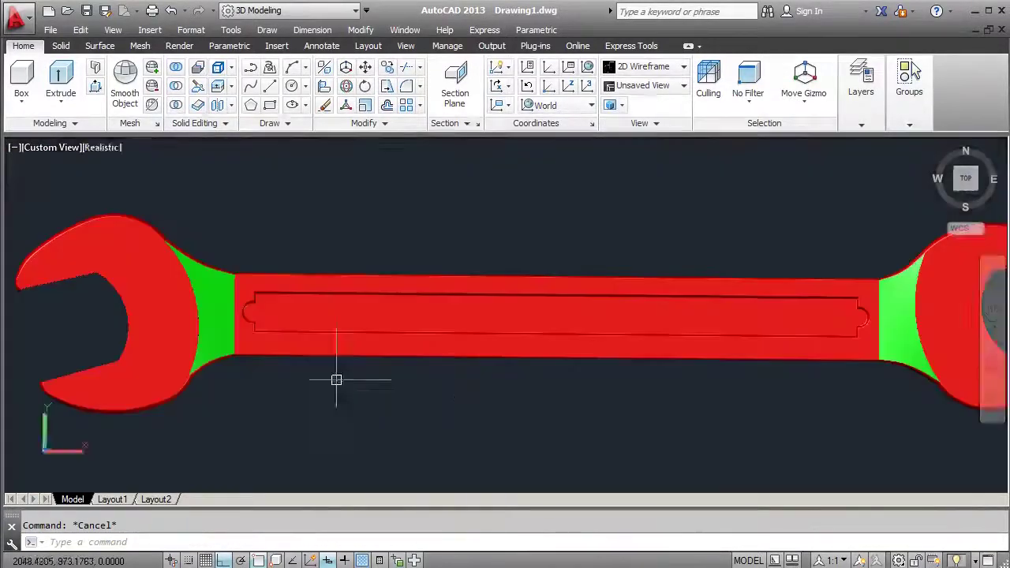
{"action": "mouse_move", "coordinate": [336, 379]}
{"action": "middle_mouse_down", "text": "shift"}
{"action": "mouse_move", "coordinate": [338, 339]}
{"action": "mouse_move", "coordinate": [424, 333]}
{"action": "mouse_move", "coordinate": [711, 397]}
{"action": "middle_mouse_up", "text": "shift"}
{"action": "left_click", "coordinate": [712, 396]}
{"action": "left_click", "coordinate": [543, 150]}
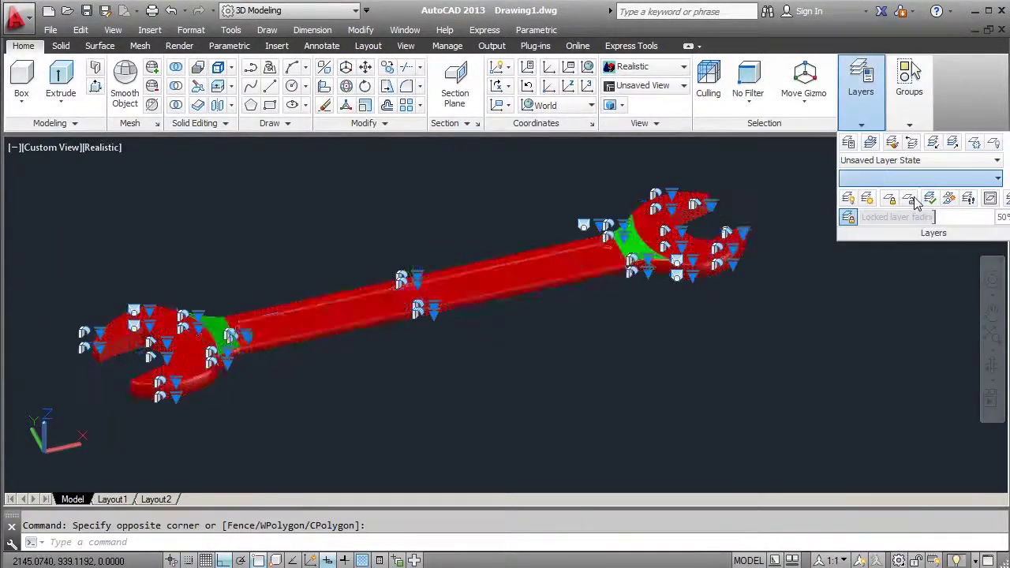
Select the wrench and switch the visual style to 2D Wireframe.
{"action": "key", "text": "Escape"}
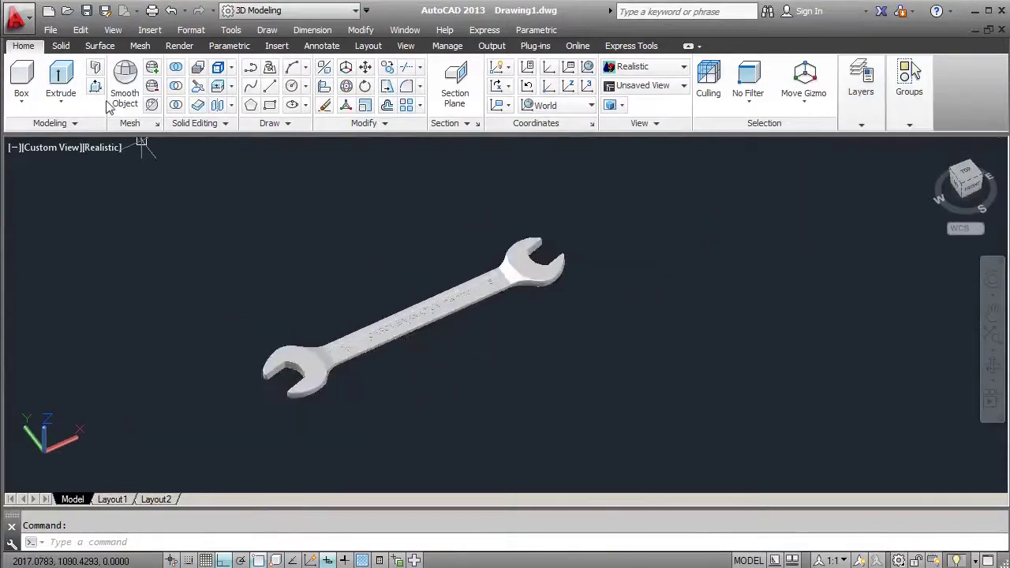
{"action": "left_click", "coordinate": [685, 442]}
{"action": "left_click", "coordinate": [184, 199]}
{"action": "scroll", "coordinate": [424, 395], "scroll_direction": "up", "scroll_amount": 5}
{"action": "scroll", "coordinate": [118, 198], "scroll_direction": "up", "scroll_amount": 3}
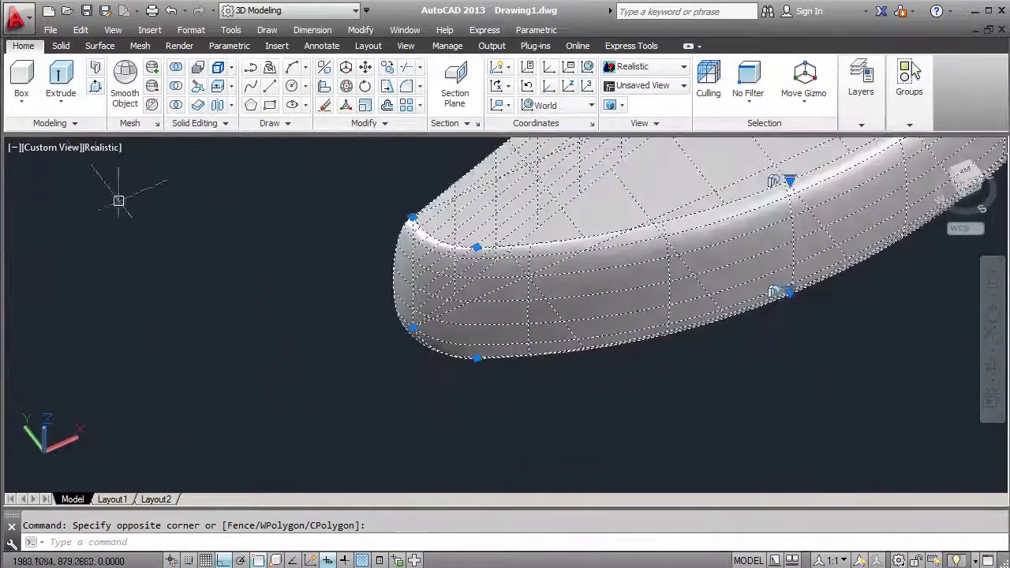
{"action": "left_click", "coordinate": [101, 147]}
{"action": "left_click", "coordinate": [145, 183]}
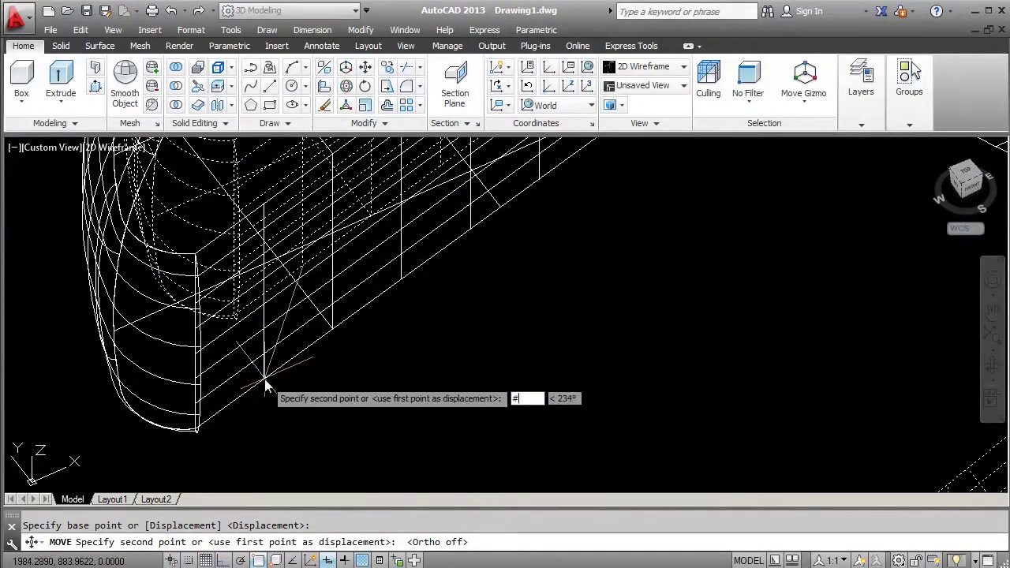
Start a Planar surface for the ground plane beneath the wrench.
{"action": "scroll", "coordinate": [381, 361], "scroll_direction": "up", "scroll_amount": 5}
{"action": "scroll", "coordinate": [293, 316], "scroll_direction": "up", "scroll_amount": 4}
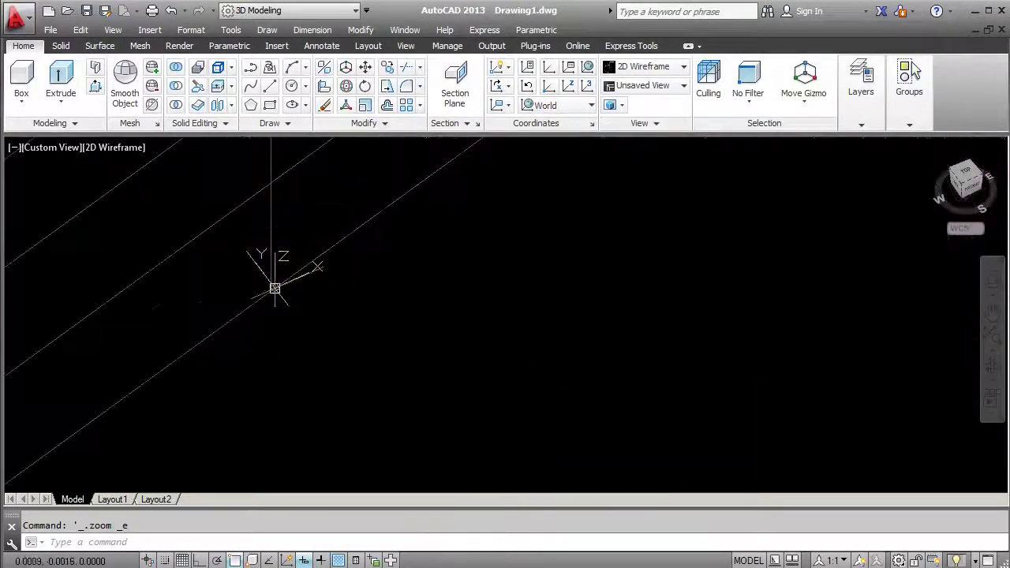
{"action": "left_click", "coordinate": [100, 46]}
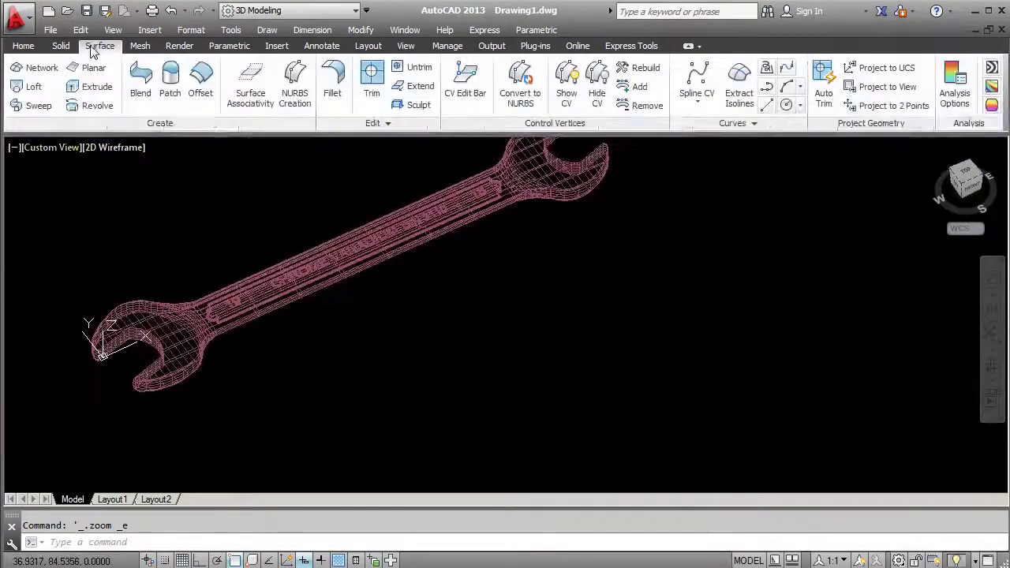
{"action": "left_click", "coordinate": [87, 67]}
{"action": "scroll", "coordinate": [178, 192], "scroll_direction": "down", "scroll_amount": 5}
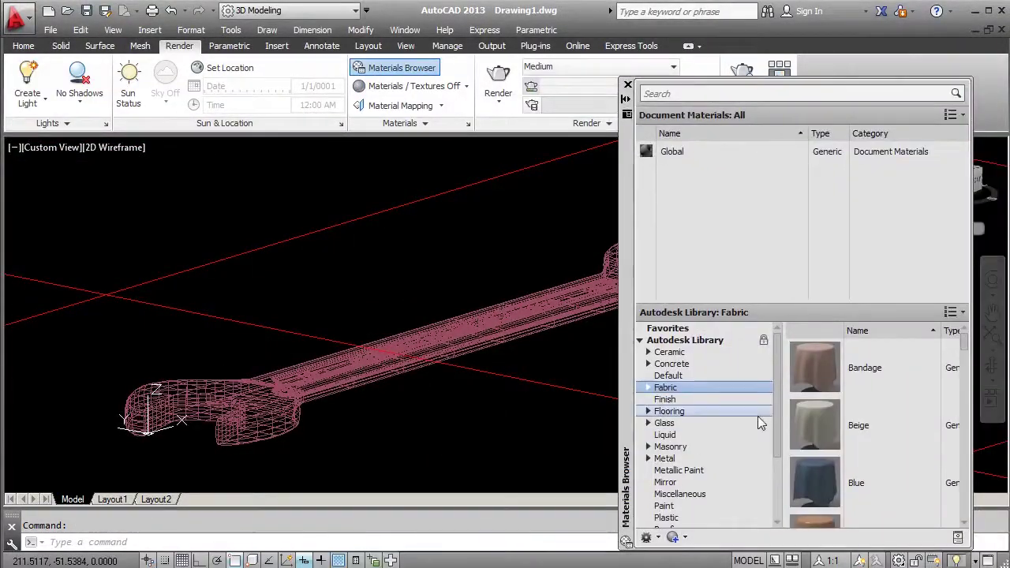
Add the Brushed - Random metal material and assign it to the wrench.
{"action": "left_click", "coordinate": [665, 458]}
{"action": "scroll", "coordinate": [869, 427], "scroll_direction": "down", "scroll_amount": 2}
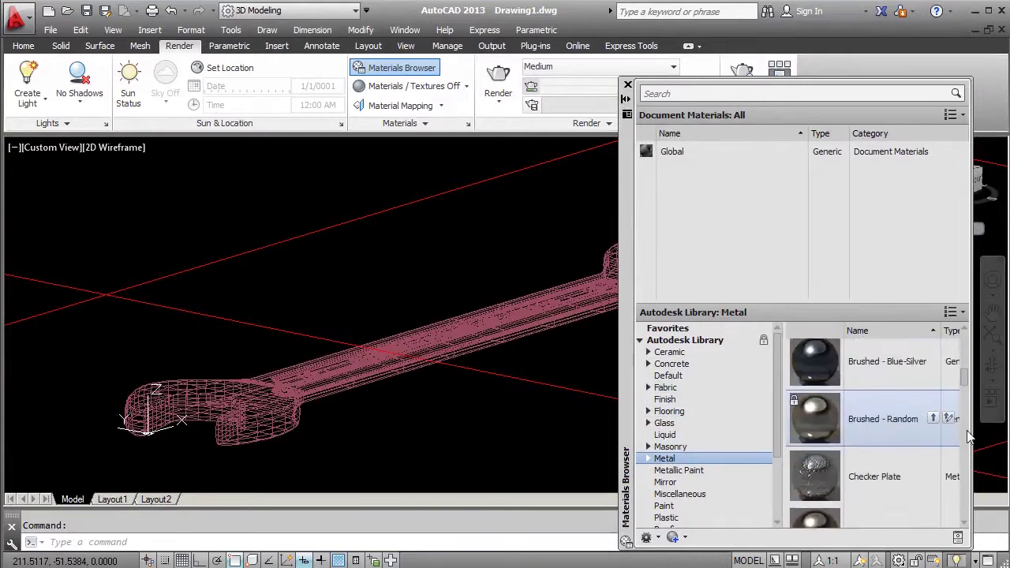
{"action": "left_click", "coordinate": [948, 419]}
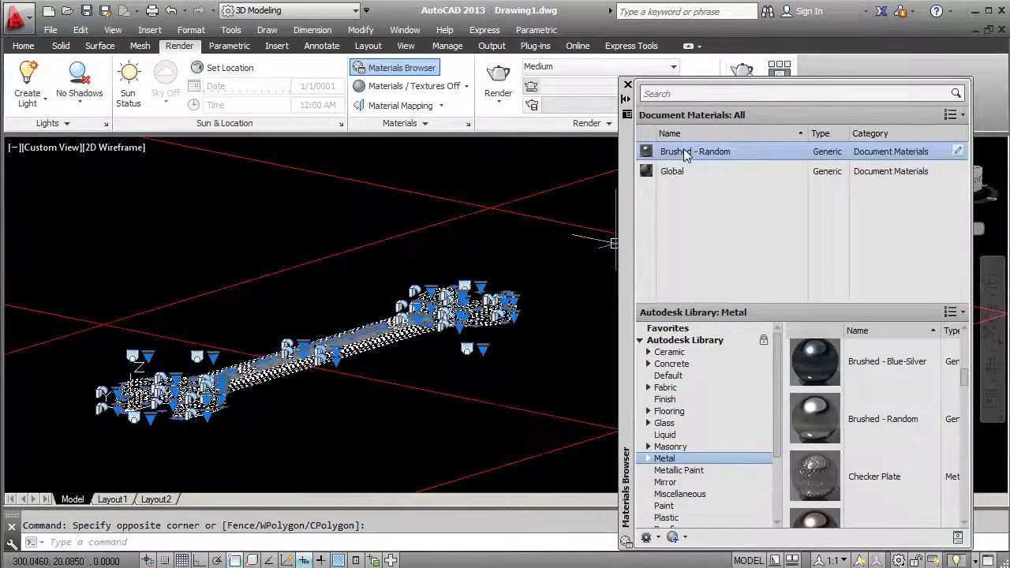
{"action": "right_click", "coordinate": [683, 151]}
{"action": "left_click", "coordinate": [741, 159]}
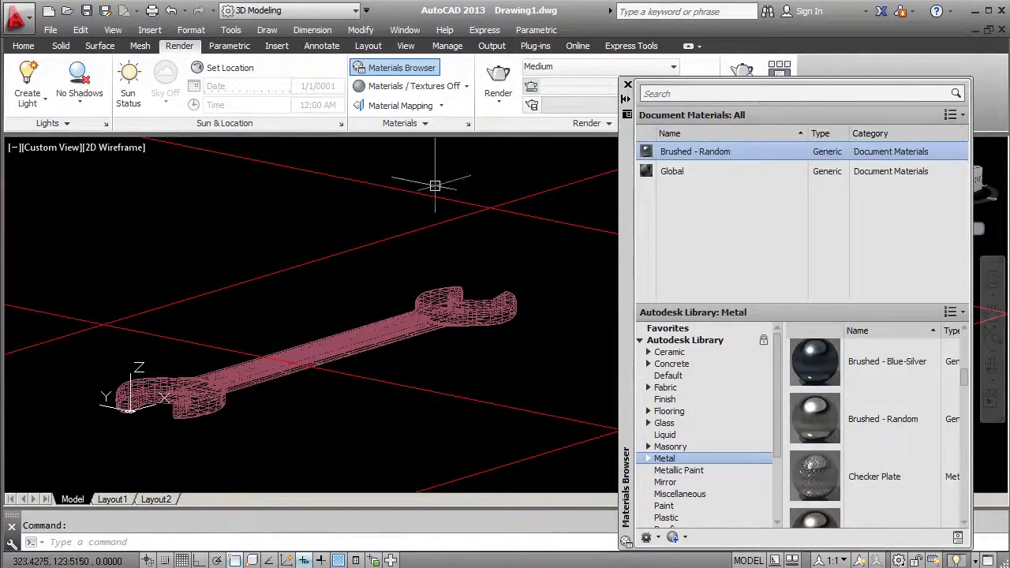
Confirm the drawing units unchanged, then assign the Plaid - Red fabric to the ground surface.
{"action": "left_click", "coordinate": [199, 30]}
{"action": "left_click", "coordinate": [209, 296]}
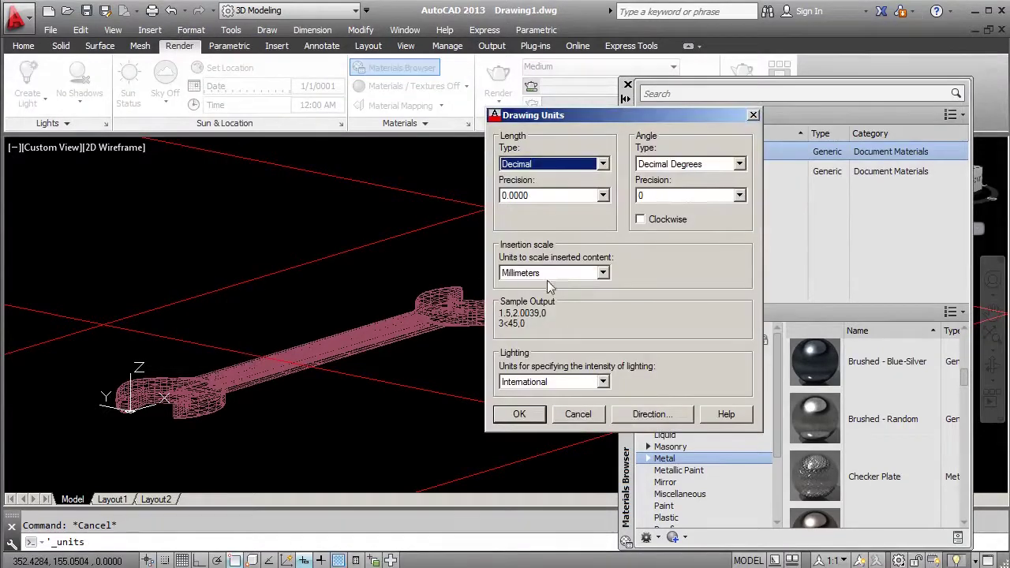
{"action": "left_click", "coordinate": [520, 415]}
{"action": "left_click", "coordinate": [665, 387]}
{"action": "scroll", "coordinate": [868, 426], "scroll_direction": "down", "scroll_amount": 5}
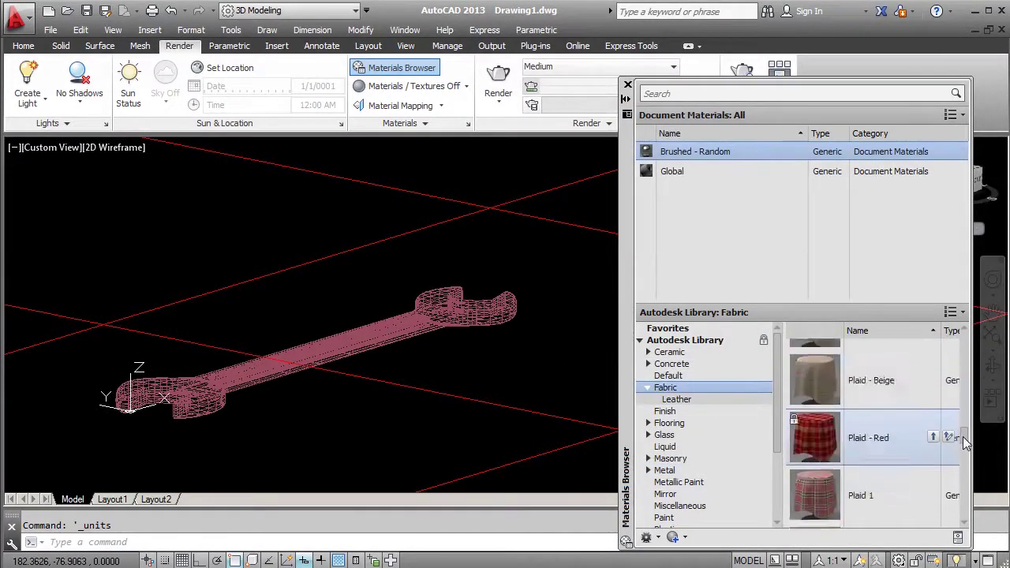
{"action": "left_click_drag", "start_coordinate": [814, 434], "coordinate": [667, 191]}
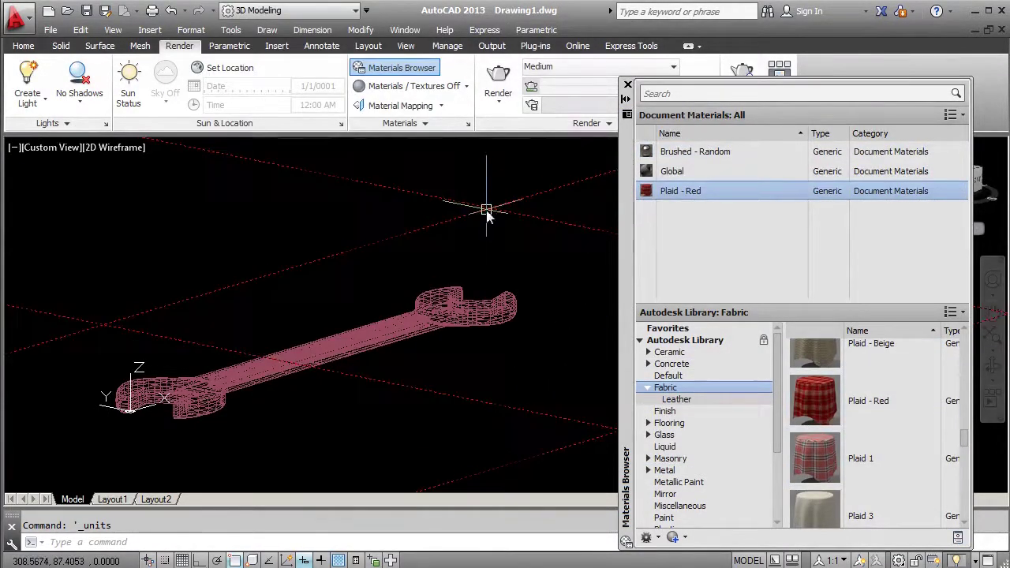
{"action": "right_click", "coordinate": [684, 191]}
{"action": "left_click", "coordinate": [686, 192]}
{"action": "left_click", "coordinate": [627, 85]}
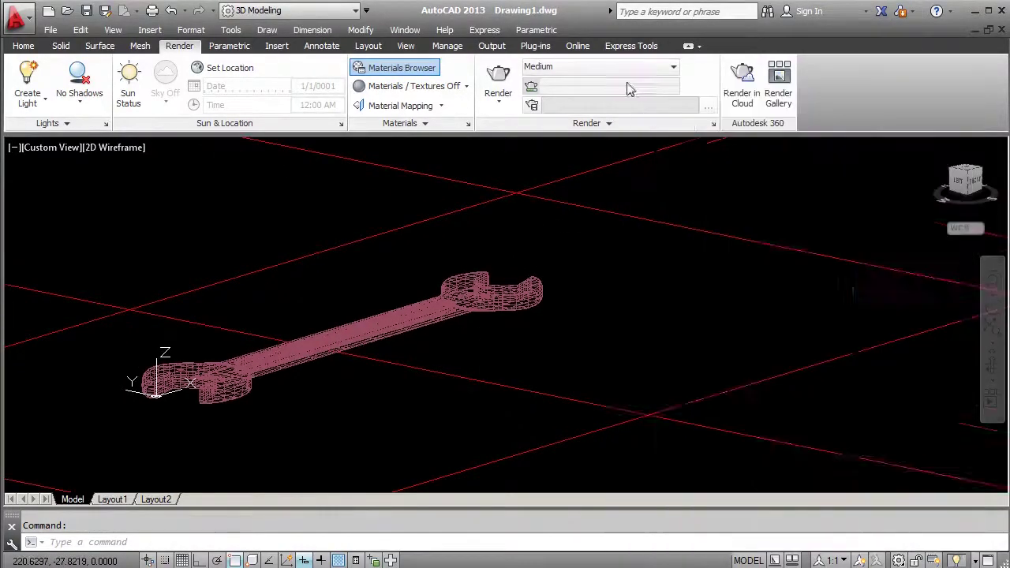
{"action": "left_click", "coordinate": [28, 75]}
Place a point light over the wrench and try moving the lights.
{"action": "left_click", "coordinate": [542, 292]}
{"action": "left_click", "coordinate": [349, 335]}
{"action": "key", "text": "Return"}
{"action": "key", "text": "Return"}
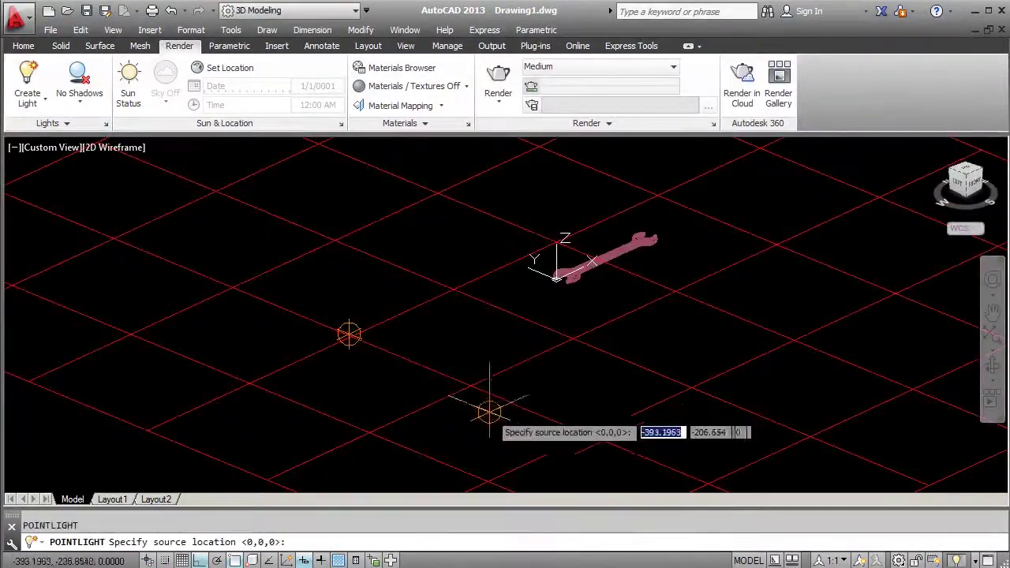
{"action": "middle_click_drag", "start_coordinate": [484, 410], "coordinate": [561, 300]}
{"action": "scroll", "coordinate": [490, 300], "scroll_direction": "down", "scroll_amount": 4}
{"action": "type", "text": "m"}
{"action": "key", "text": "Return"}
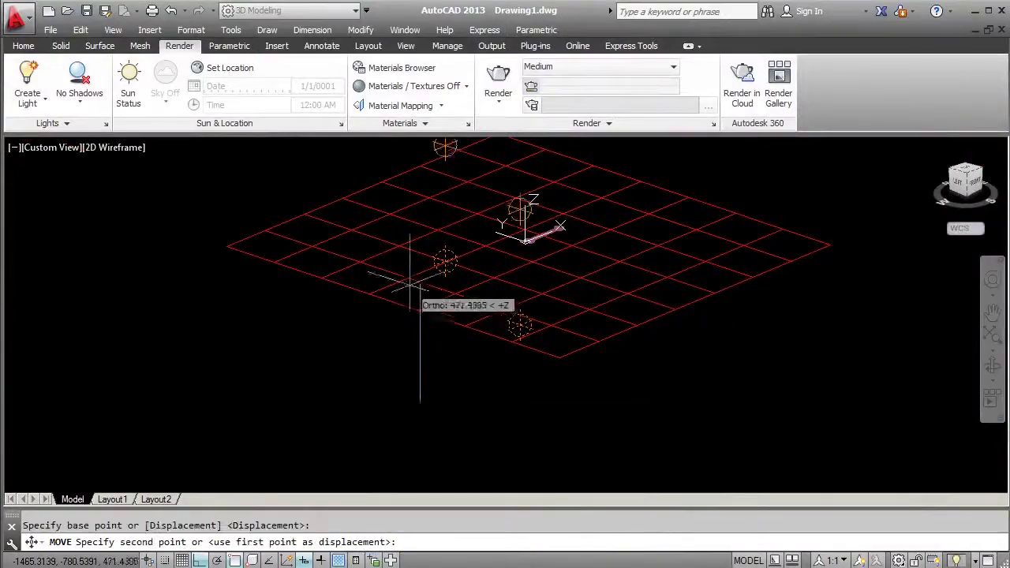
{"action": "key", "text": "Escape"}
{"action": "scroll", "coordinate": [418, 298], "scroll_direction": "up", "scroll_amount": 5}
Render a rectangular region of the view to test the lighting.
{"action": "left_click", "coordinate": [63, 147]}
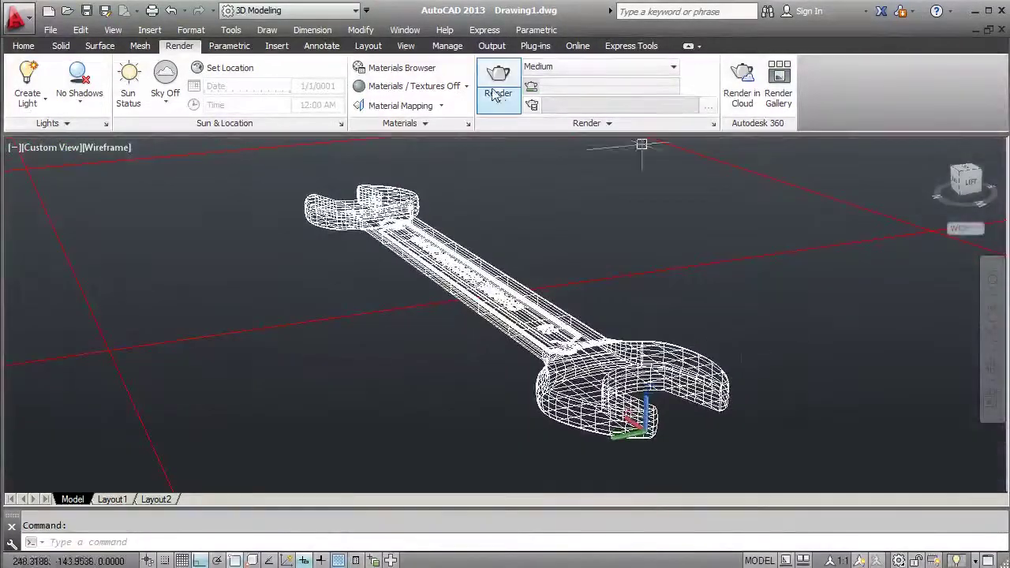
{"action": "left_click", "coordinate": [495, 93]}
{"action": "left_click", "coordinate": [513, 162]}
{"action": "left_click", "coordinate": [399, 286]}
{"action": "left_click", "coordinate": [785, 455]}
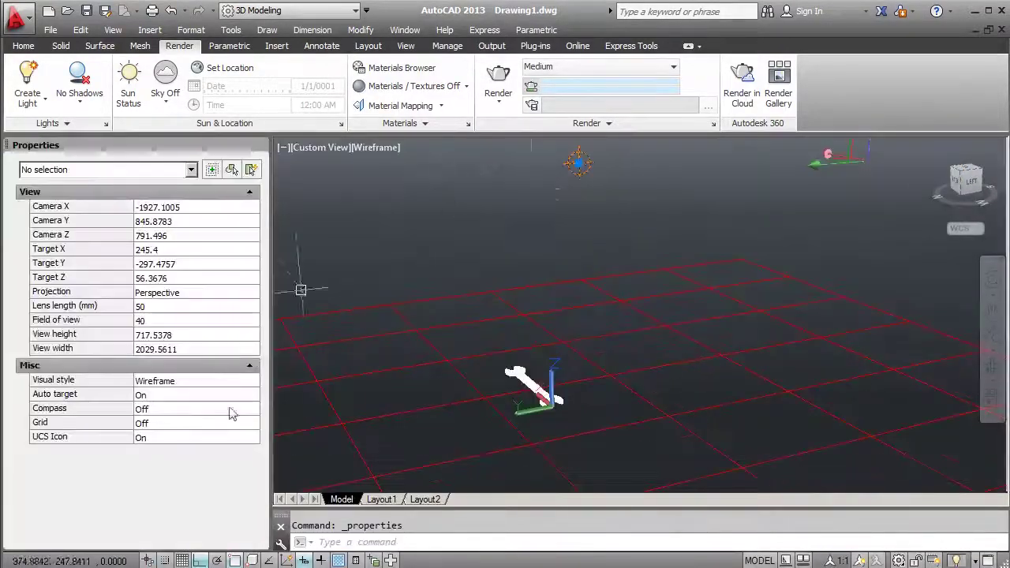
Adjust the point light's visible-in-render setting in the Properties palette.
{"action": "scroll", "coordinate": [131, 514], "scroll_direction": "down", "scroll_amount": 2}
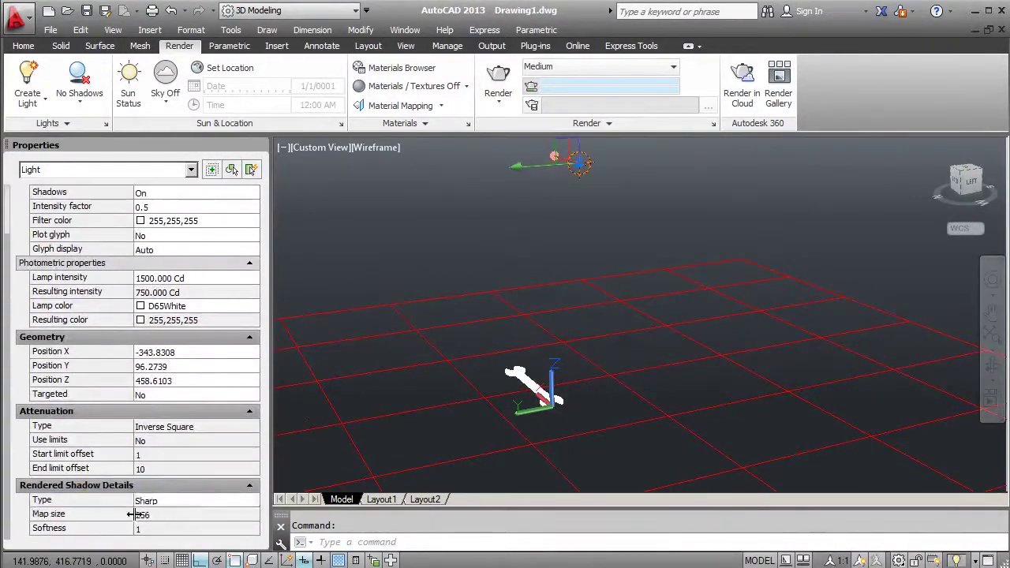
{"action": "left_click", "coordinate": [166, 531]}
{"action": "scroll", "coordinate": [177, 515], "scroll_direction": "down", "scroll_amount": 2}
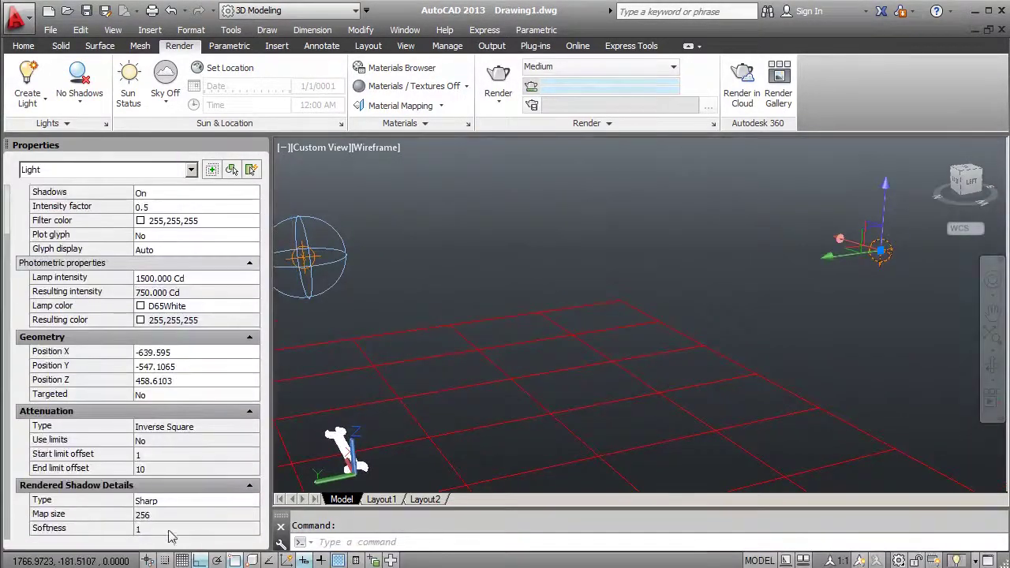
{"action": "left_click", "coordinate": [7, 535]}
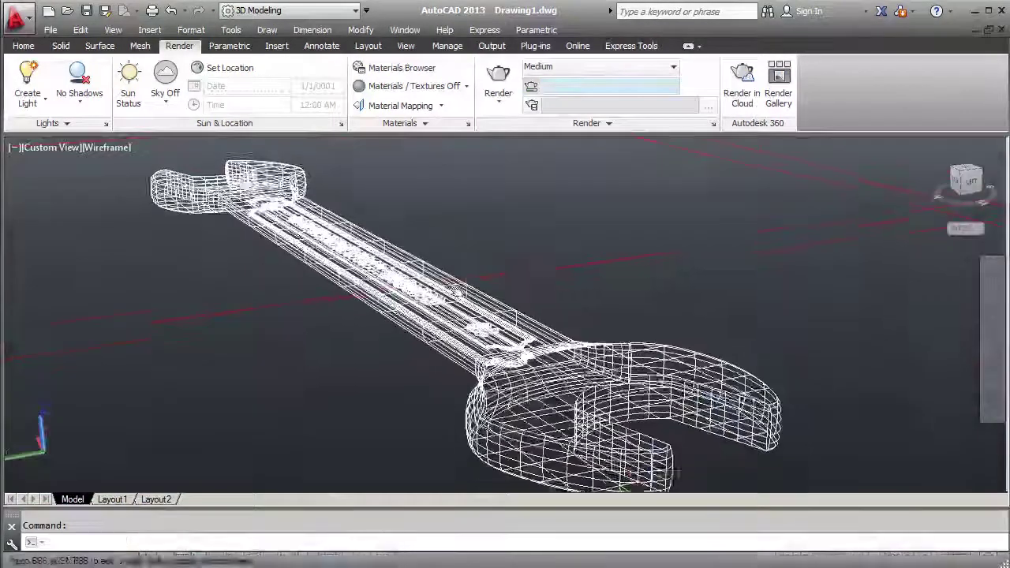
Add the Stripes - Yellow-White material and assign it to the ground plane.
{"action": "left_click", "coordinate": [498, 79]}
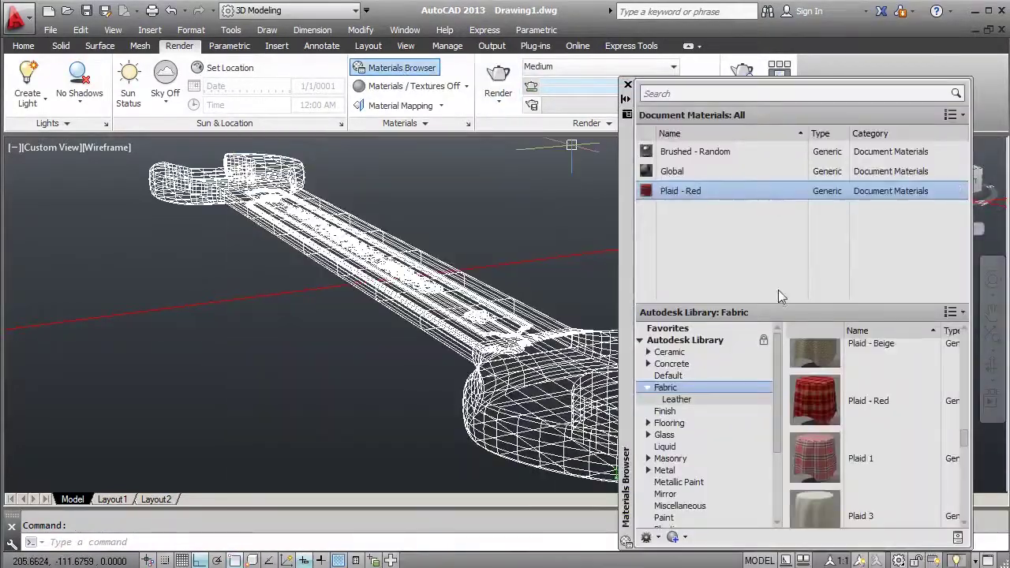
{"action": "scroll", "coordinate": [970, 462], "scroll_direction": "down", "scroll_amount": 5}
{"action": "scroll", "coordinate": [969, 462], "scroll_direction": "down", "scroll_amount": 2}
{"action": "left_click", "coordinate": [949, 383]}
{"action": "right_click", "coordinate": [706, 210]}
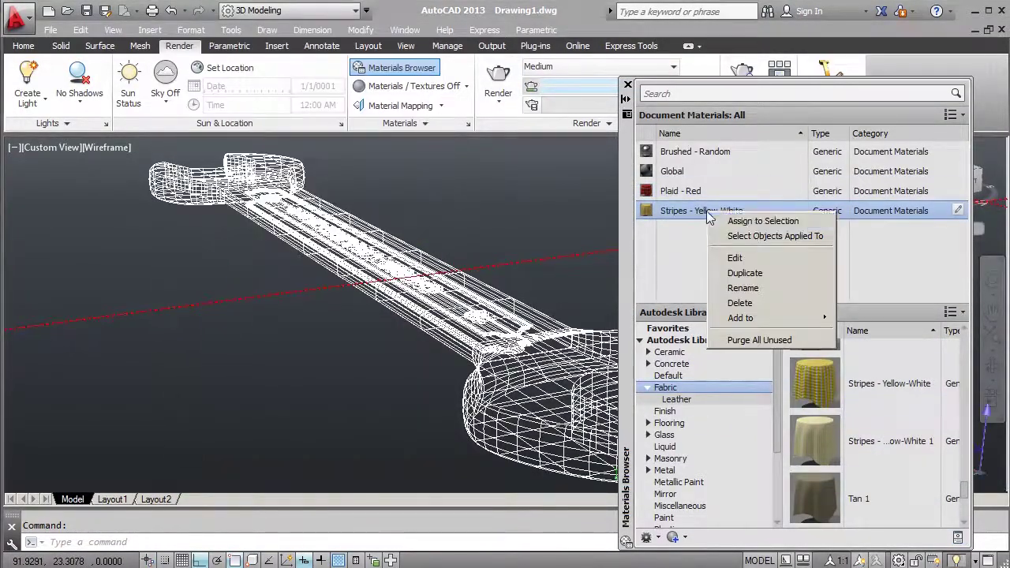
{"action": "left_click", "coordinate": [454, 287]}
{"action": "left_click", "coordinate": [628, 84]}
Render the current view at 640 x 480 with the Medium preset on the striped ground.
{"action": "left_click", "coordinate": [520, 132]}
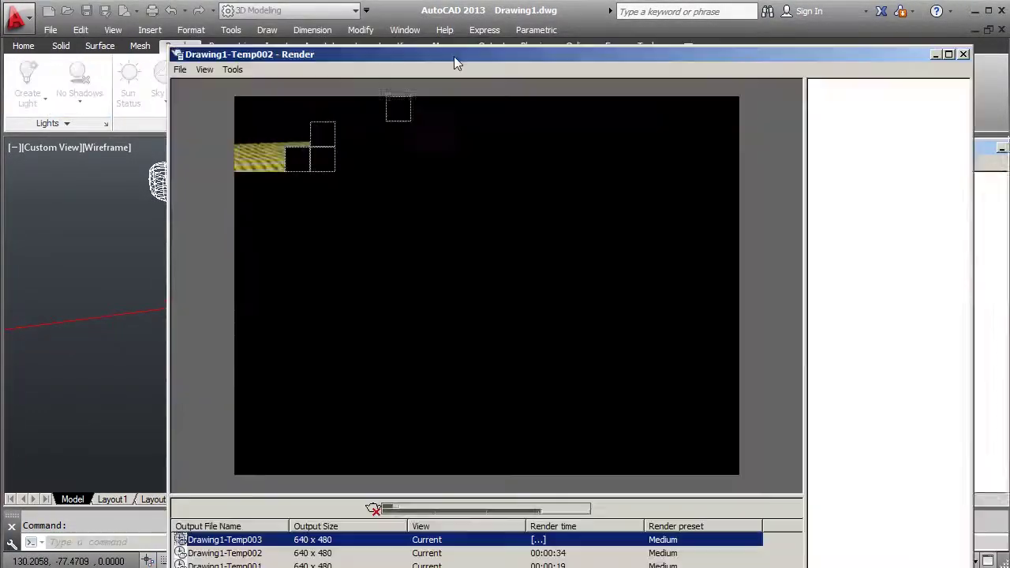